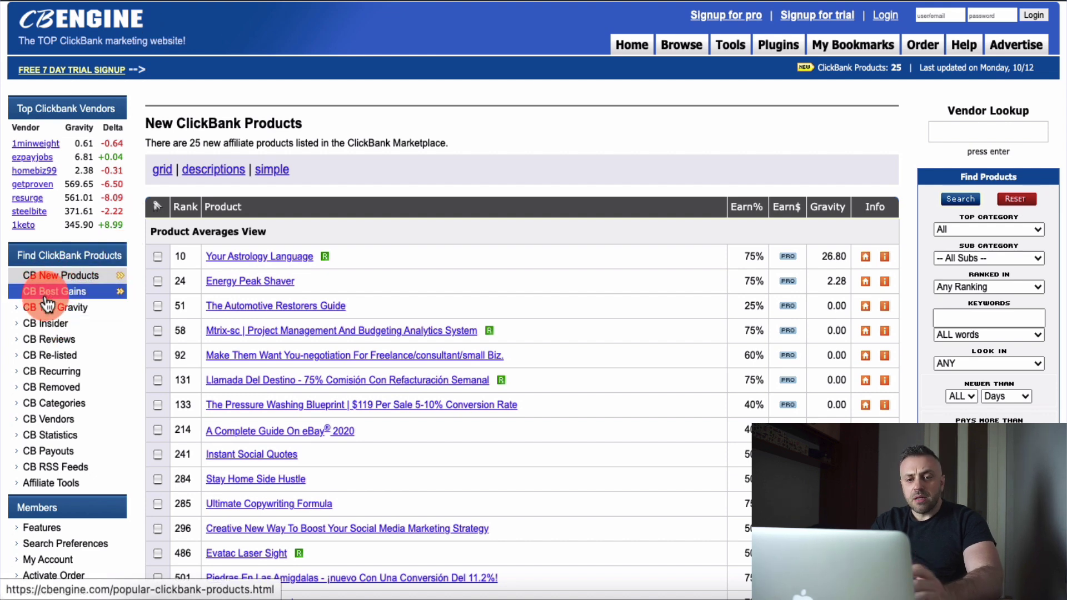
Open the CB Best Gains product list and check the Bet Raider entry
left_click(67, 295)
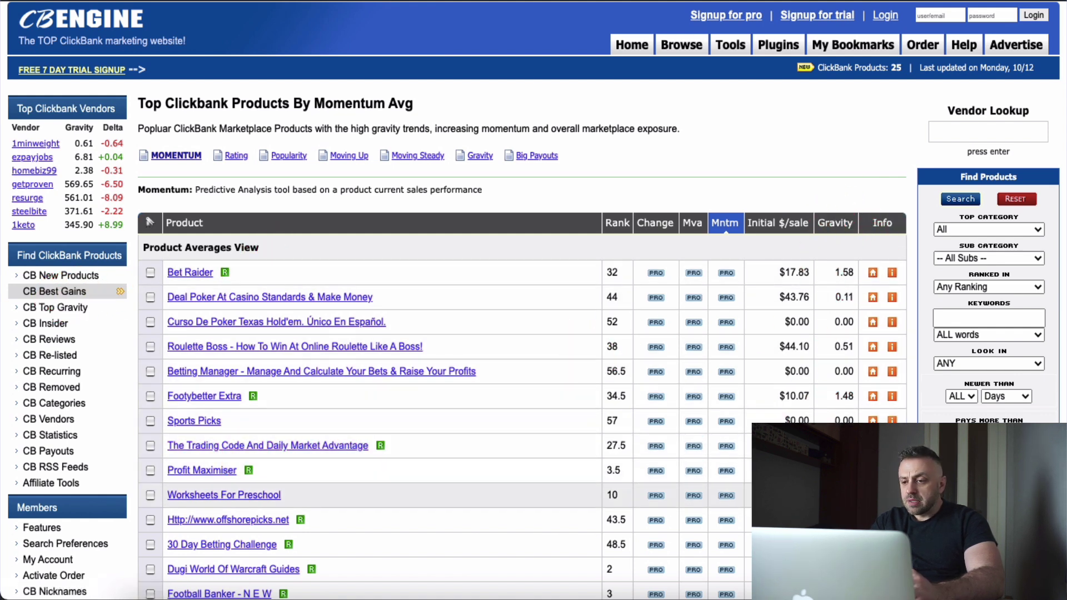
left_click(871, 272)
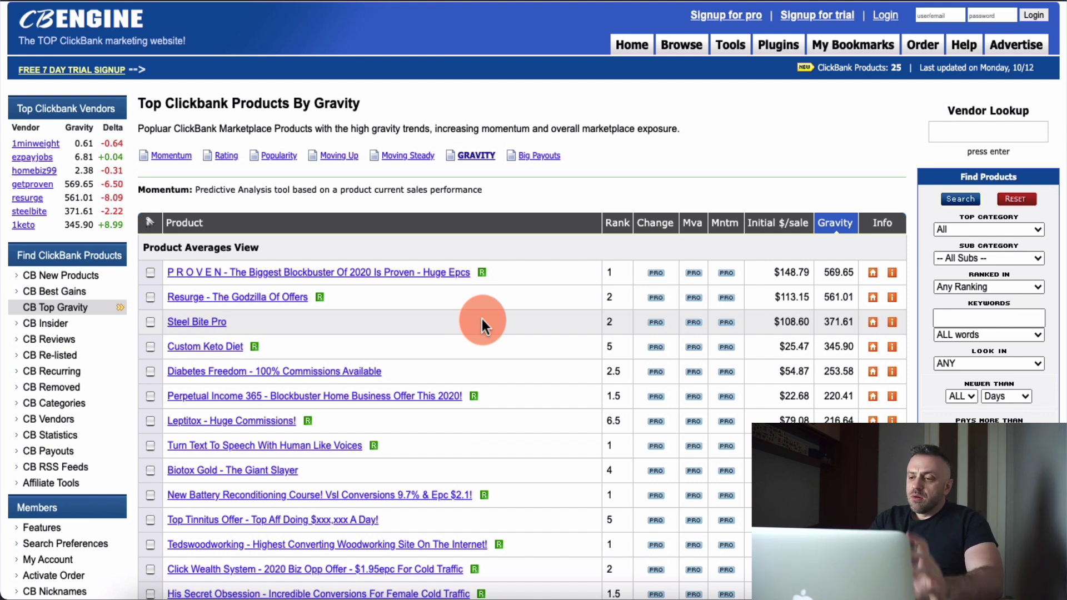
Search the ClickBank product database for the keywords "text chemistry"
left_click(961, 318)
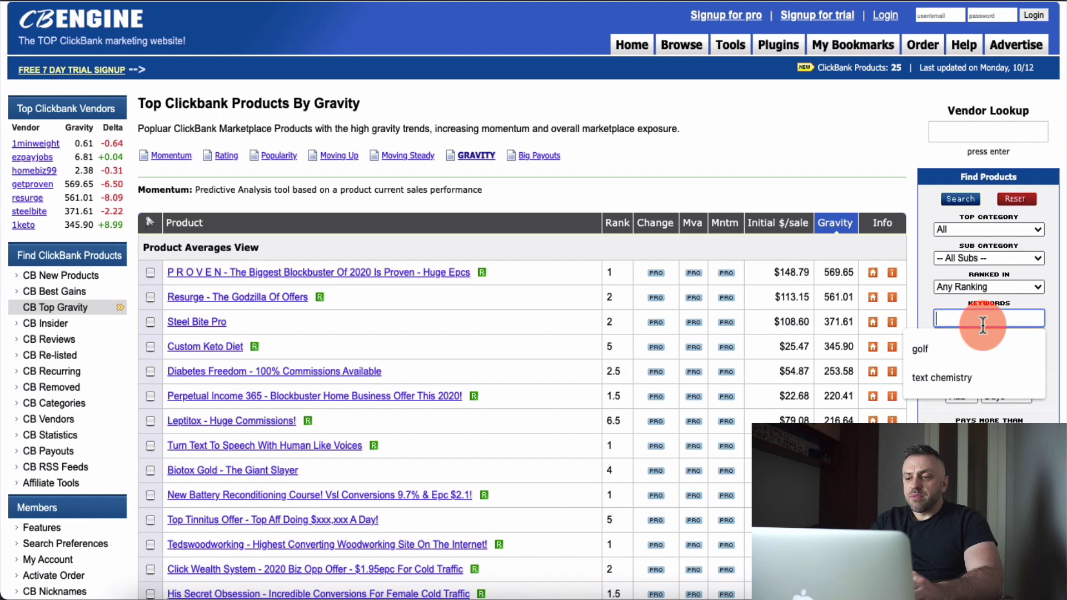
left_click(962, 376)
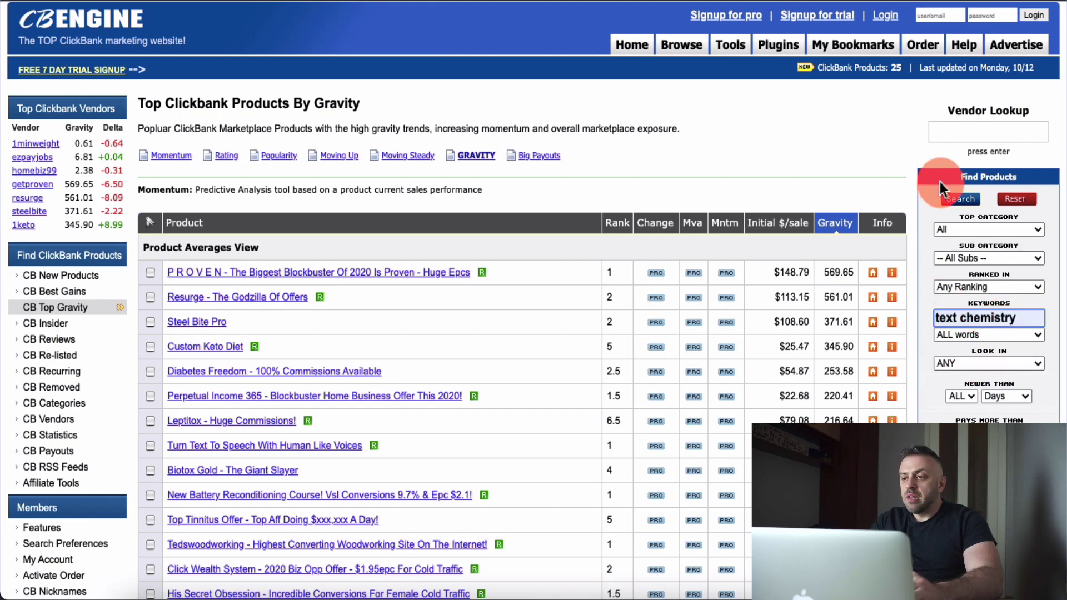
left_click(950, 201)
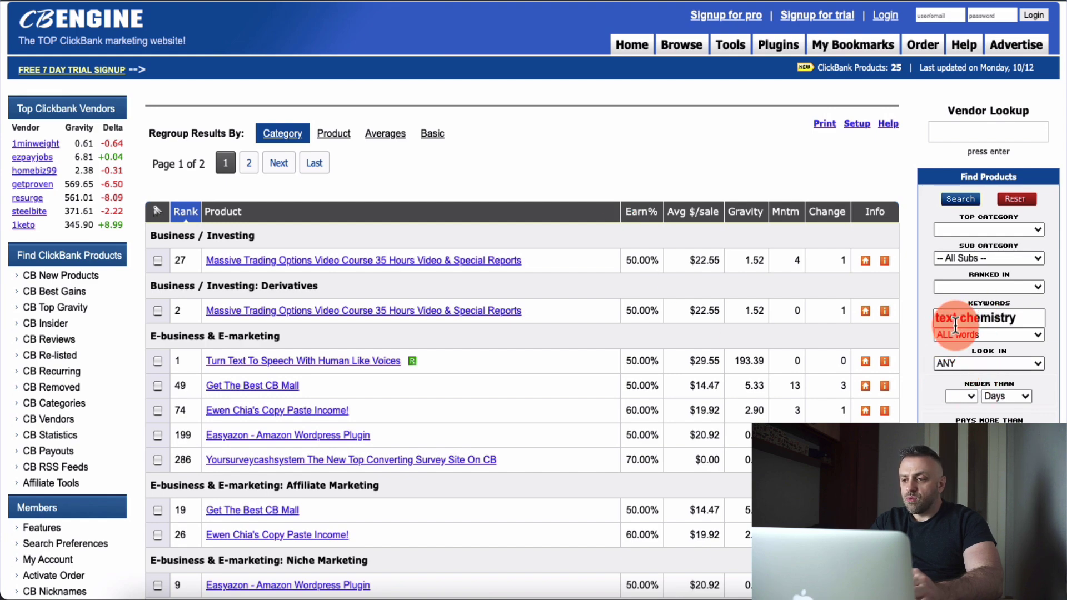
Open the "Text Chemistry: Use Texts To Make Men Love You" product from the Self-Help results and review its marketplace details
scroll(531, 389, "down", 5)
scroll(532, 389, "down", 3)
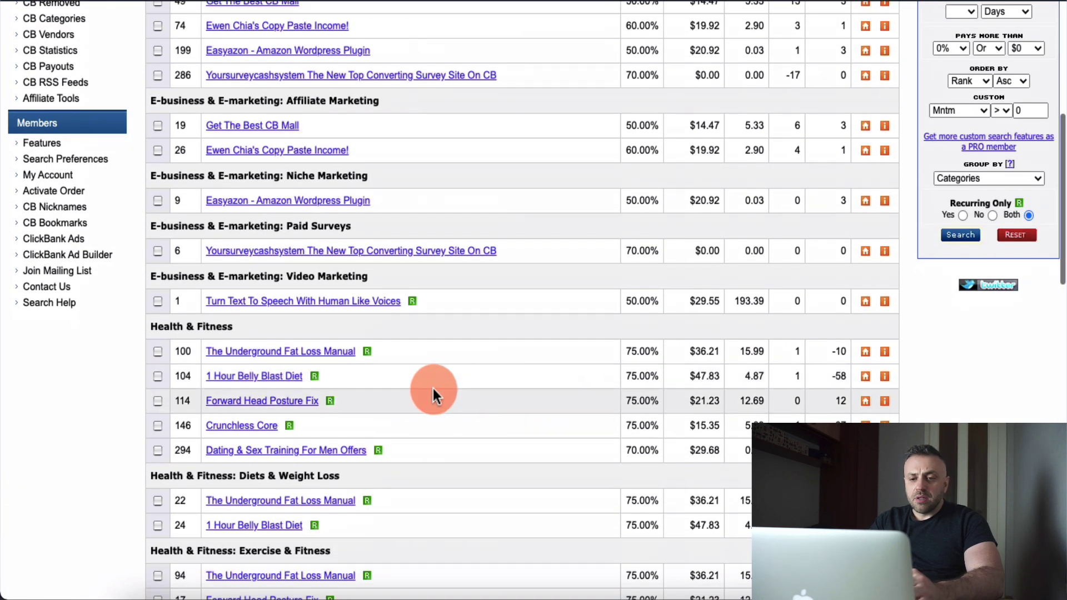
scroll(356, 433, "down", 7)
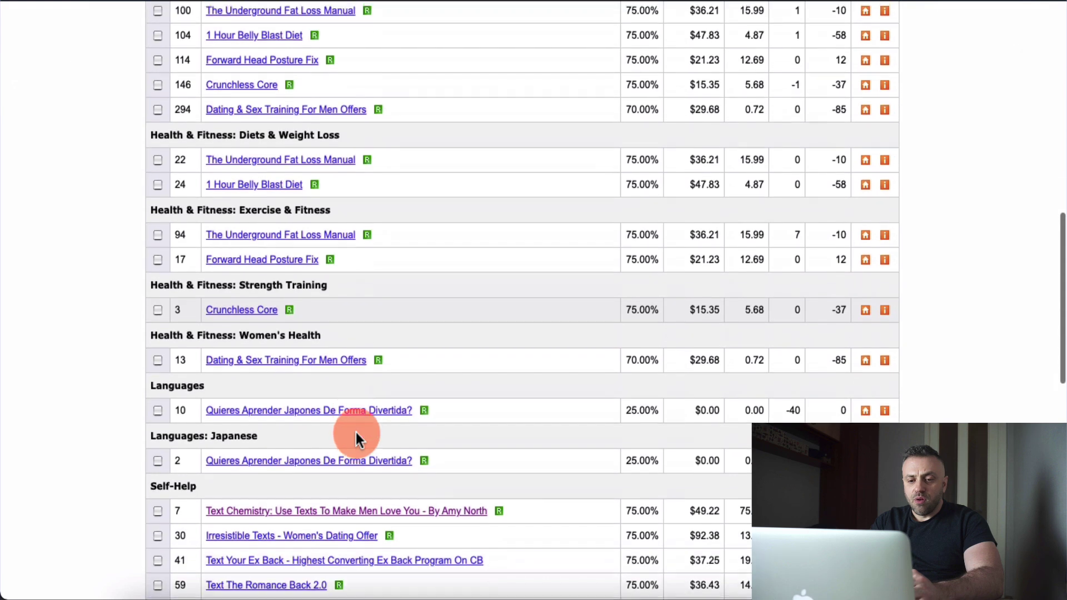
scroll(173, 492, "down", 3)
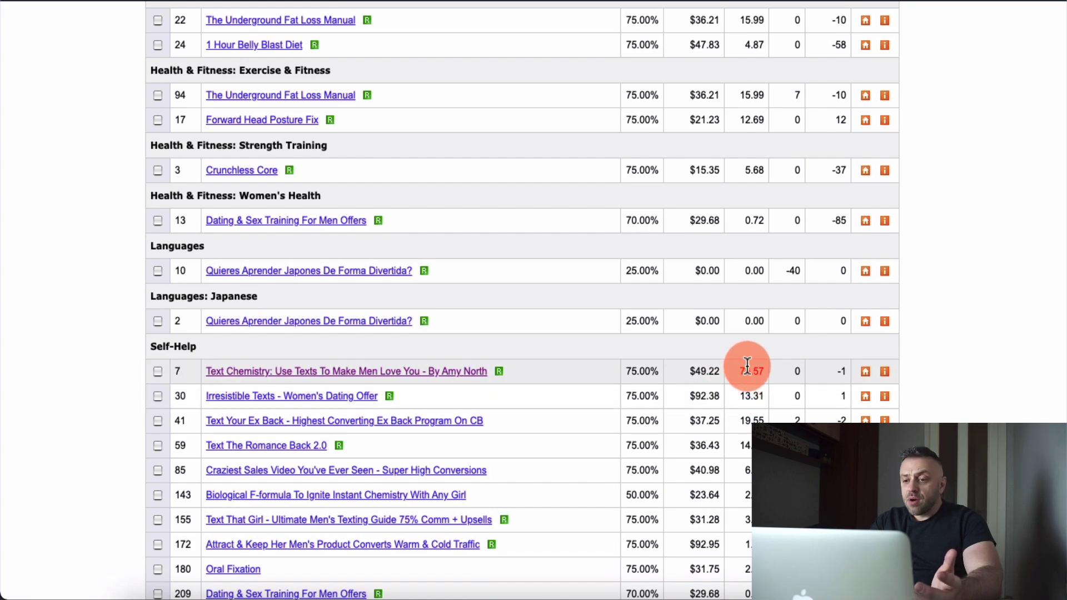
scroll(751, 376, "up", 15)
scroll(752, 376, "down", 15)
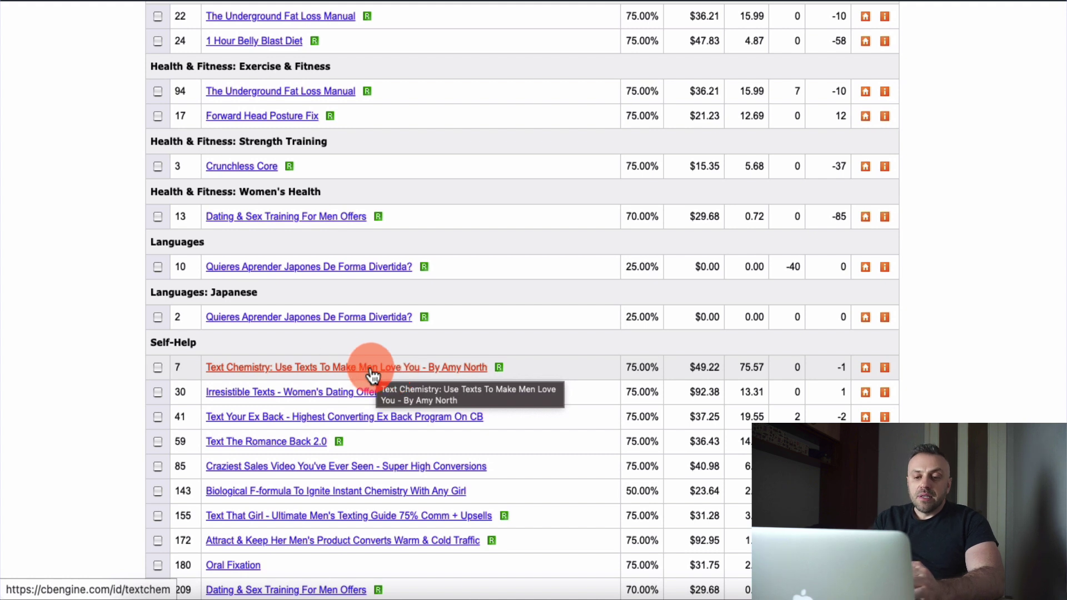
left_click(325, 376)
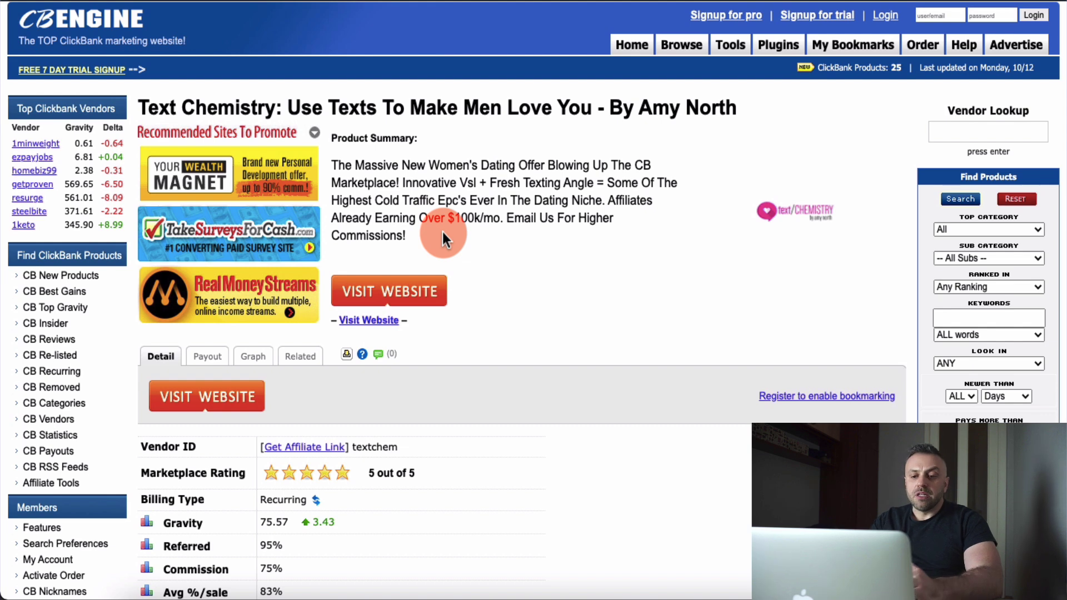
scroll(443, 233, "down", 4)
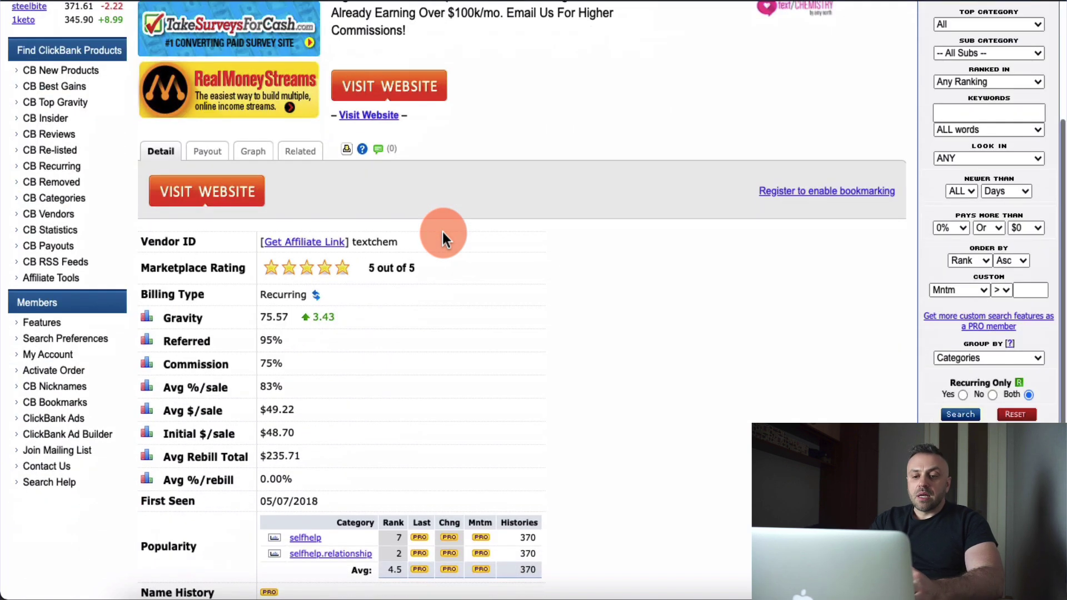
scroll(442, 232, "up", 4)
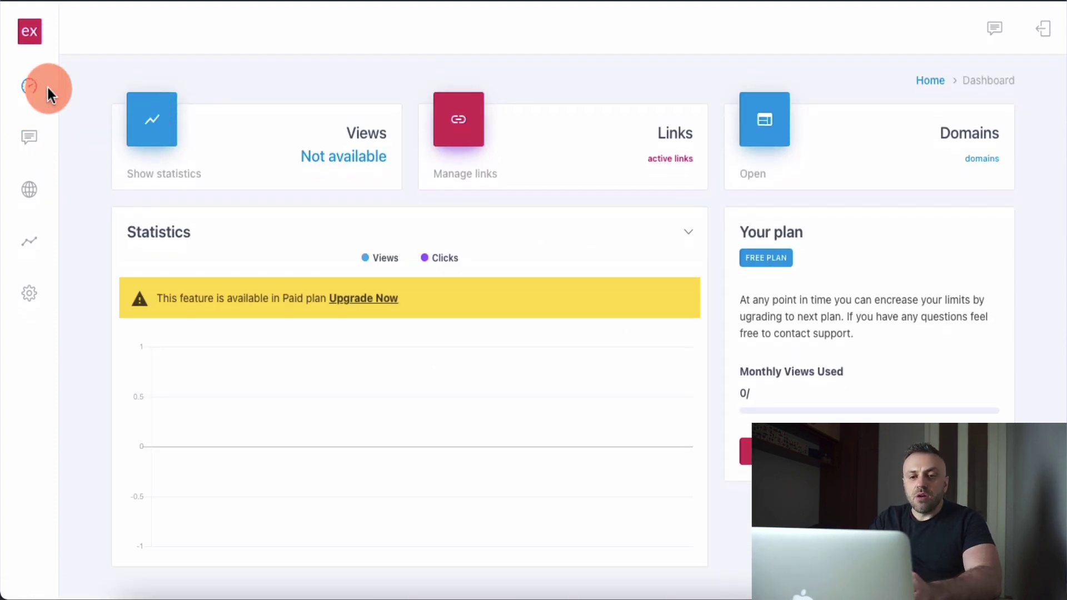
In the link shortener's dashboard, open the form for shortening a new link
left_click(33, 143)
left_click(157, 85)
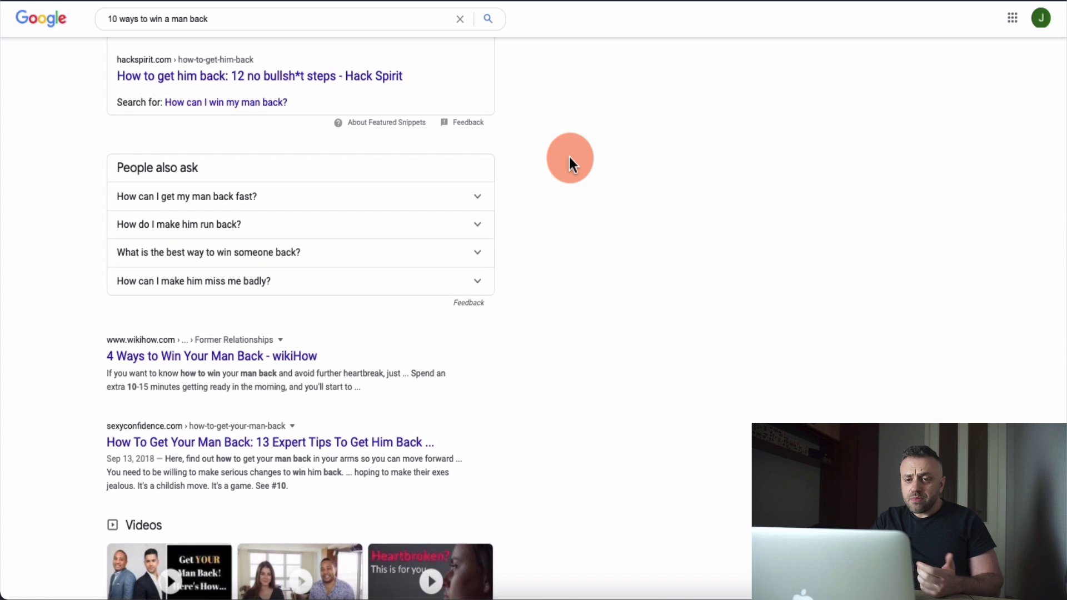
Review the Google results for "10 ways to win a man back" and open the Hack Spirit article on getting him back
scroll(570, 157, "up", 5)
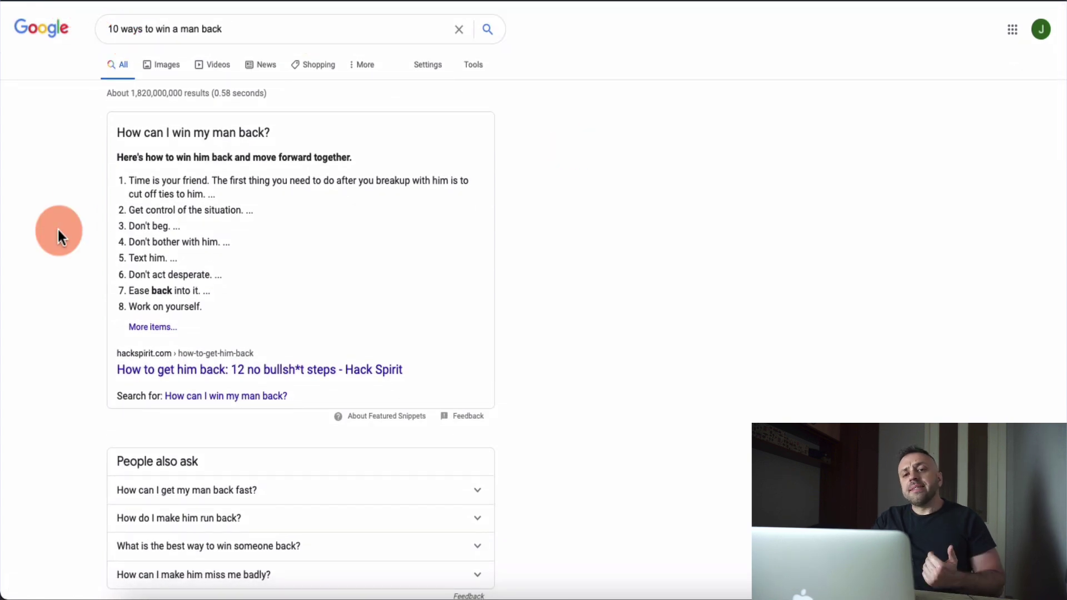
scroll(58, 229, "down", 5)
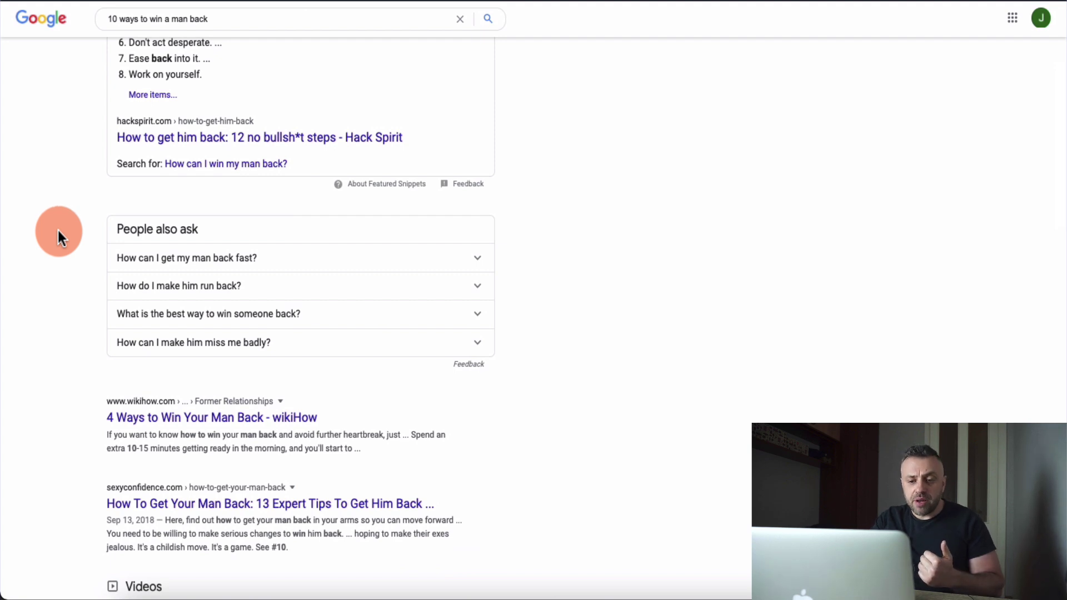
scroll(65, 167, "up", 3)
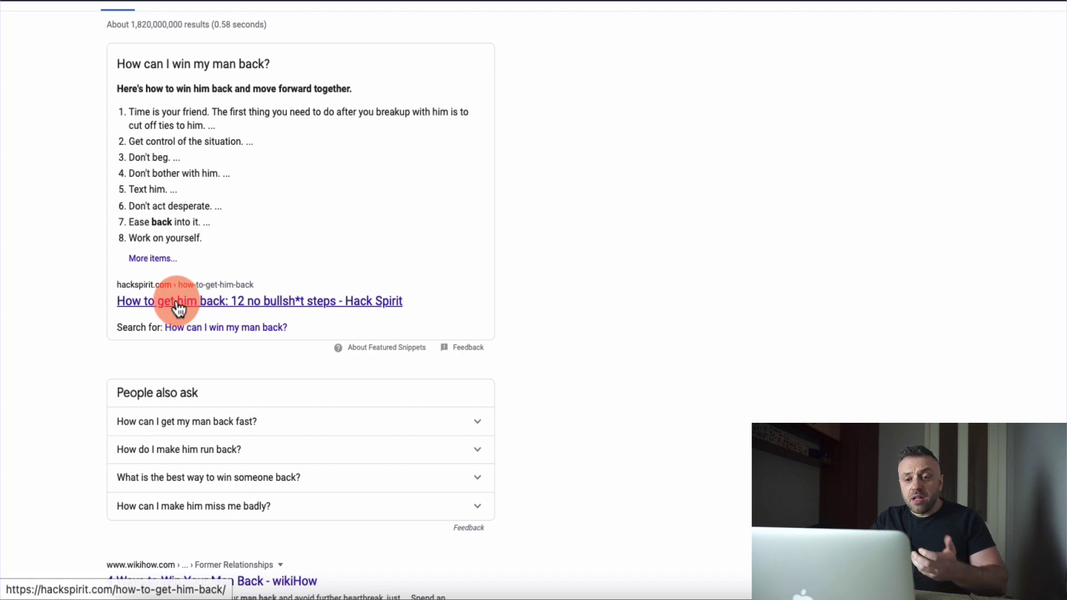
scroll(189, 222, "up", 1)
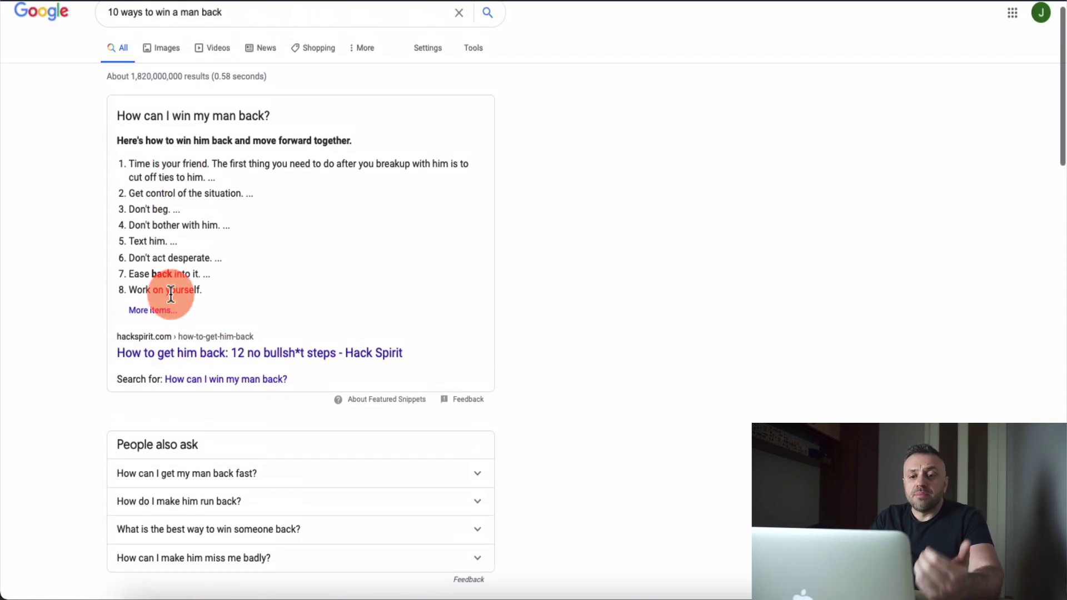
left_click(172, 361)
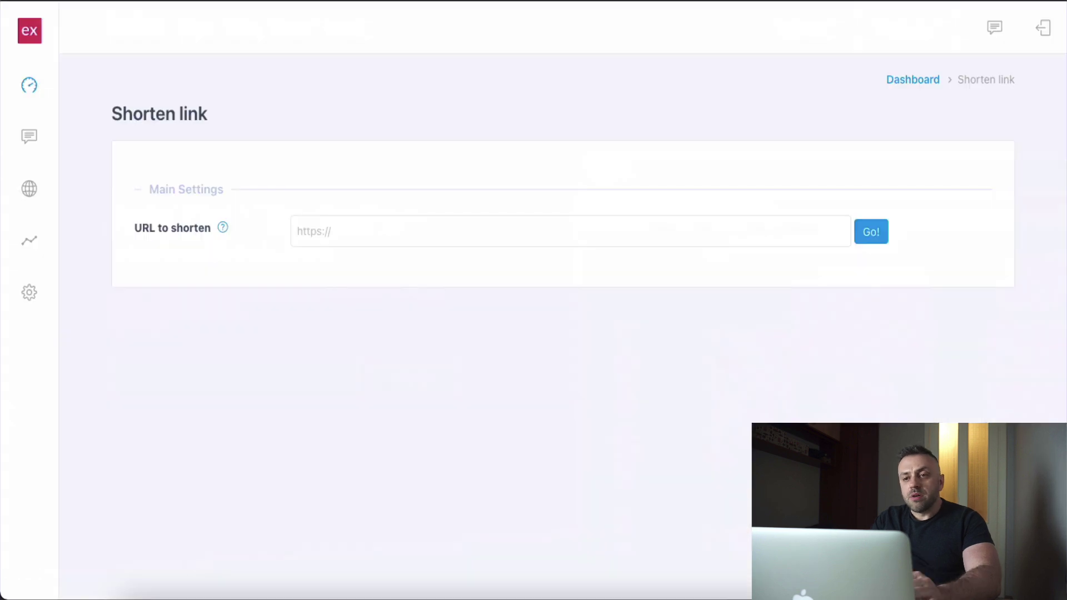
left_click(395, 236)
type("https://hackspirit.com/how-to-get-him-back/")
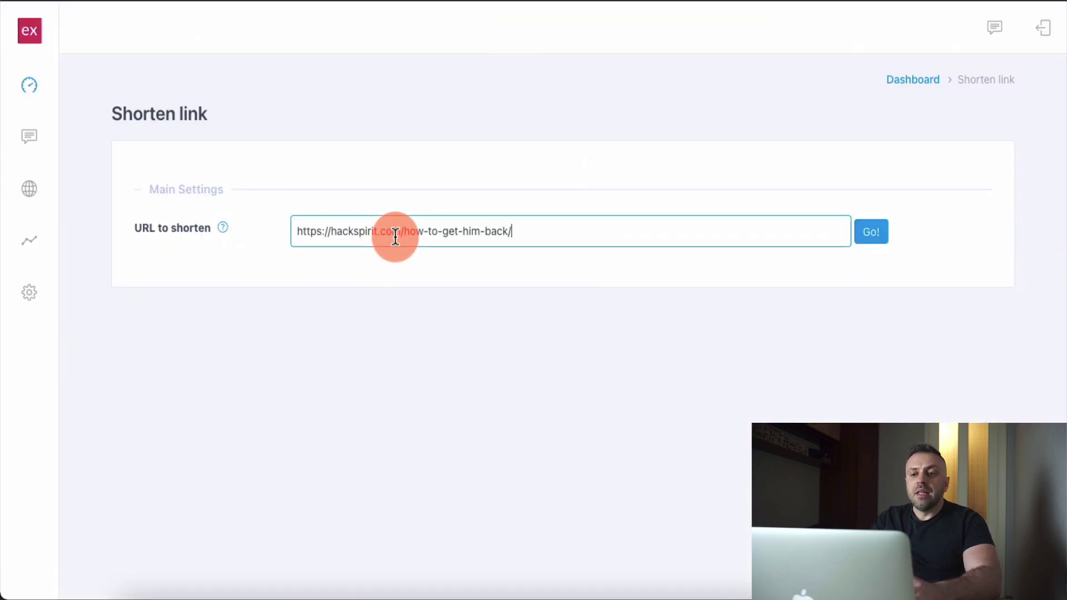
left_click(870, 239)
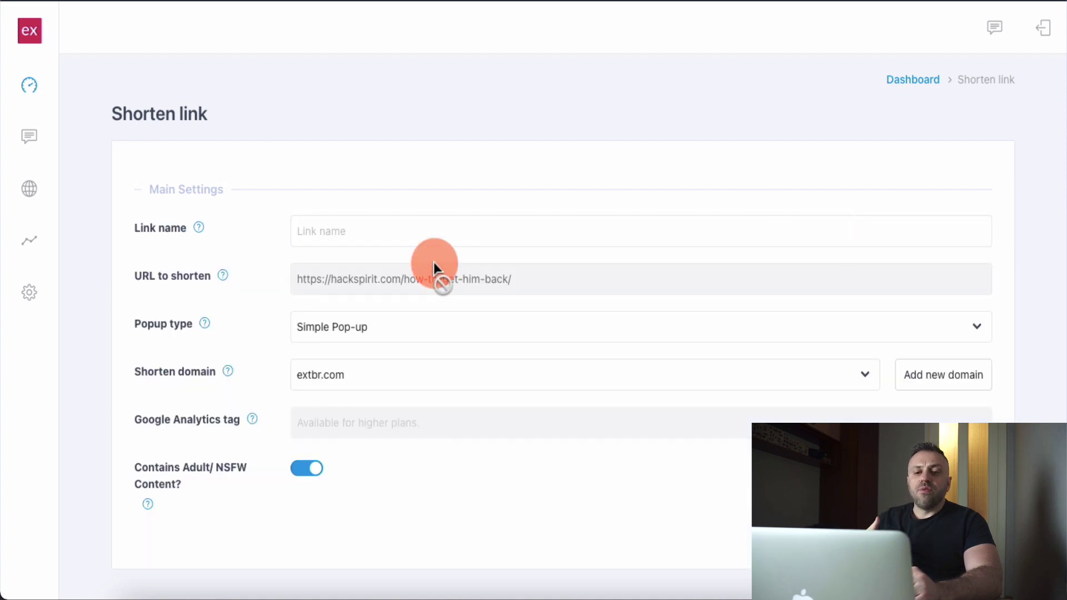
Name the link 10waystowinhimback with the Simple Pop-up type and proceed to the popup options
left_click(389, 234)
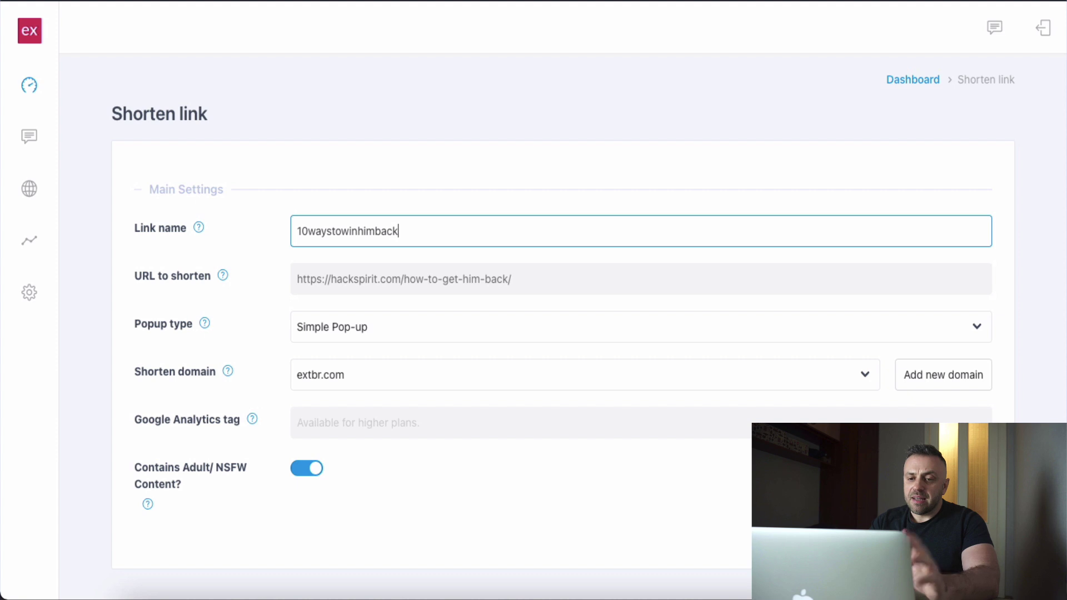
left_click(378, 337)
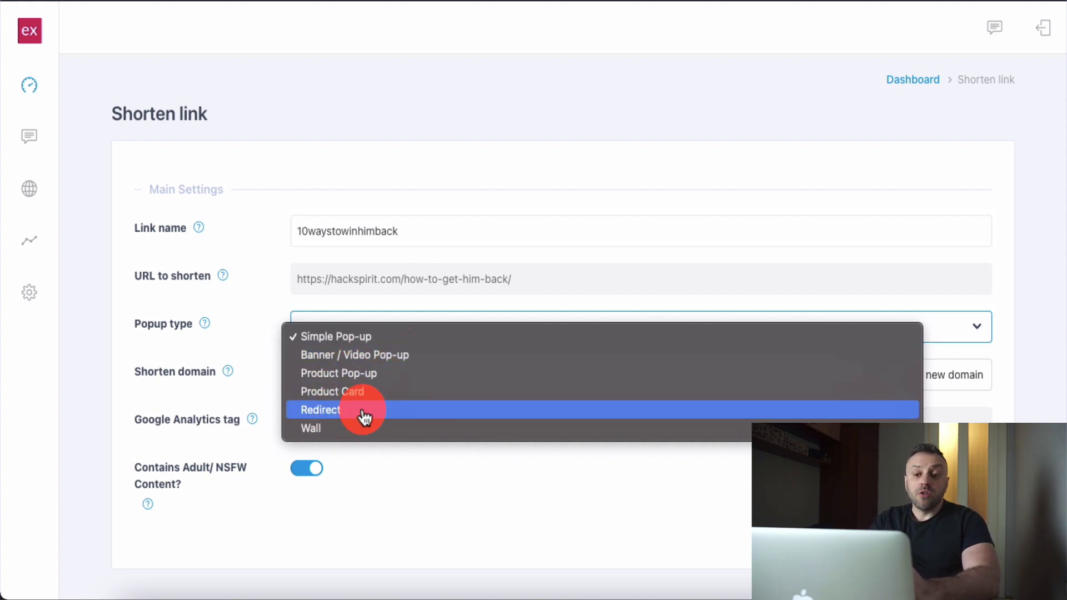
left_click(398, 338)
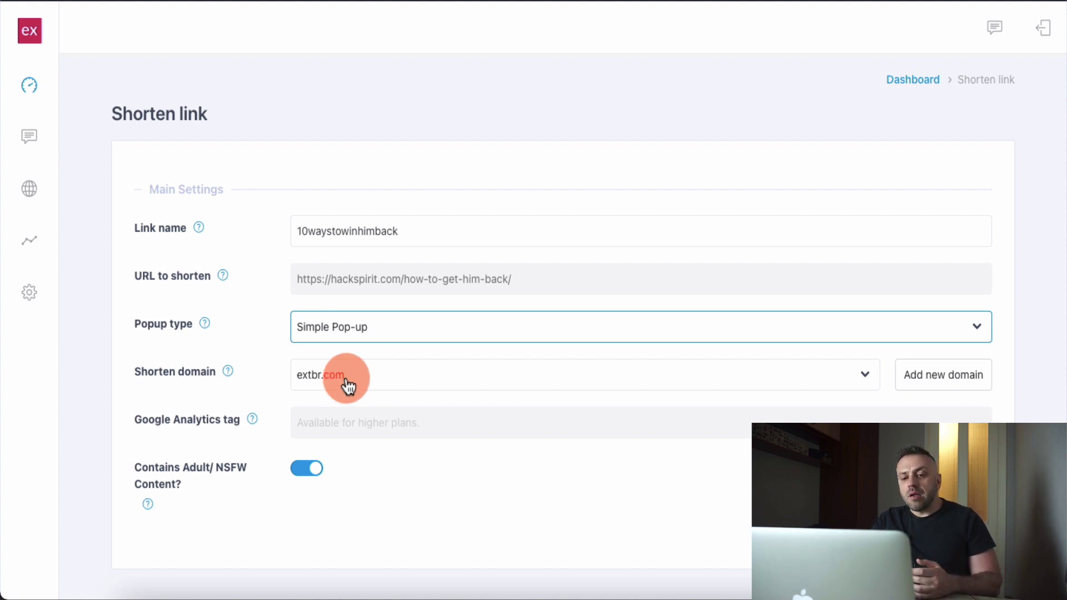
mouse_move(232, 373)
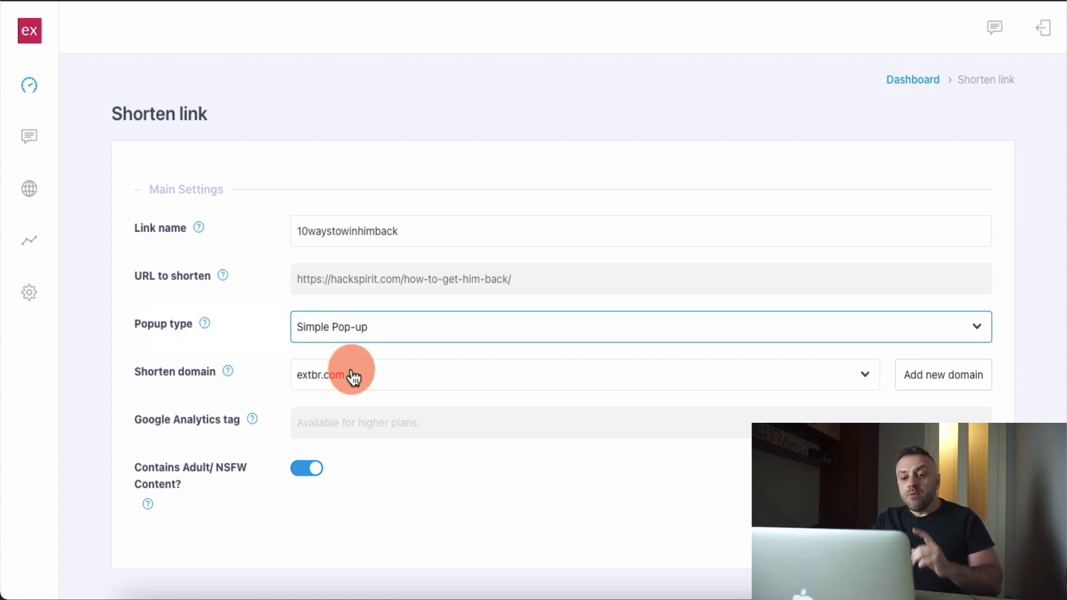
key("shift+Tab")
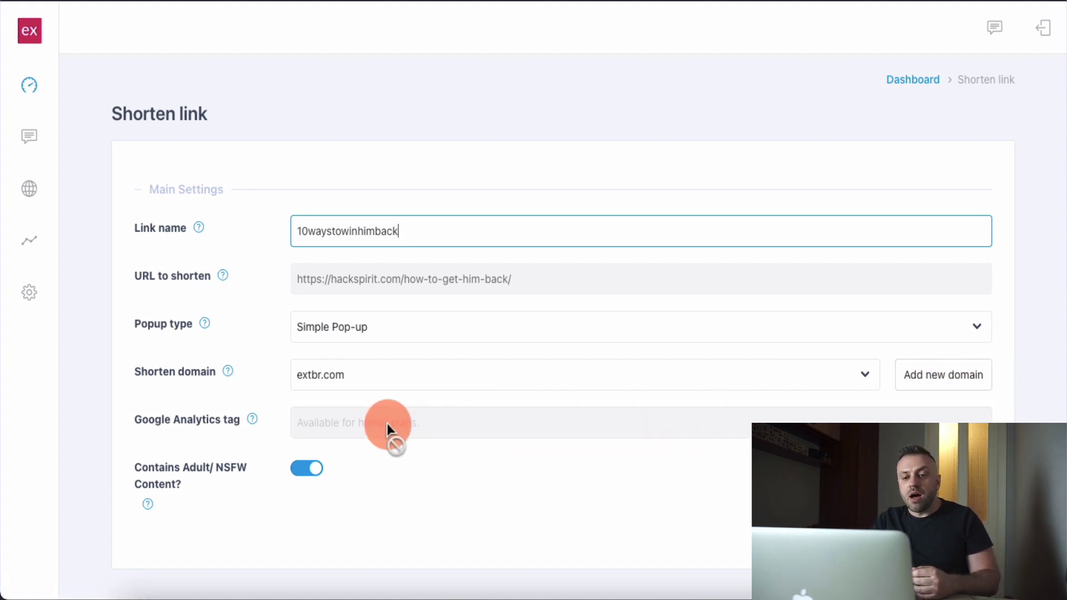
left_click(302, 472)
left_click(303, 471)
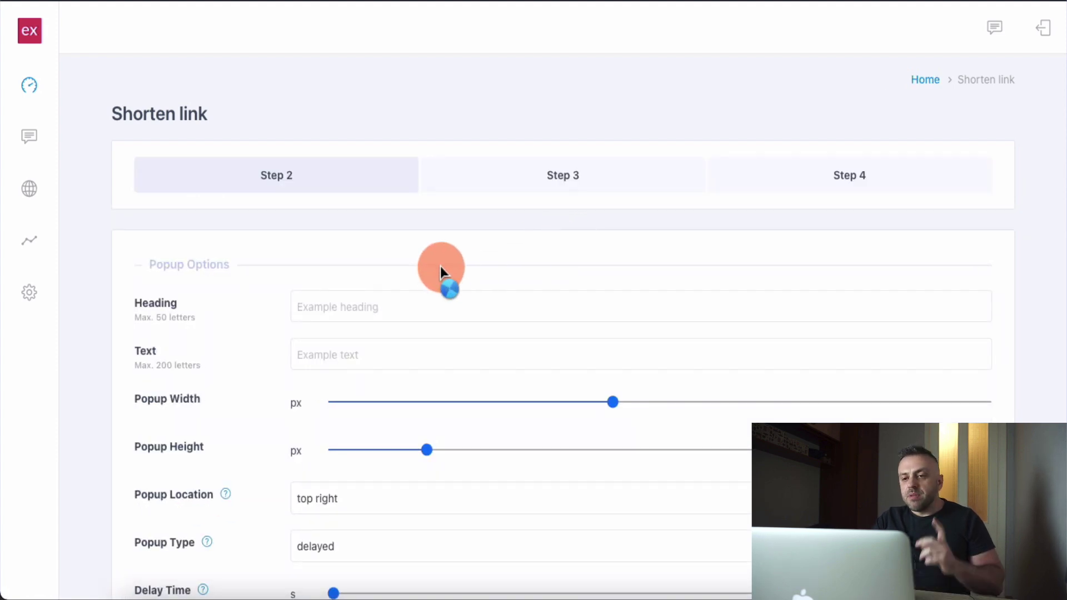
Enter "Win your man back" as the popup heading
scroll(437, 267, "down", 3)
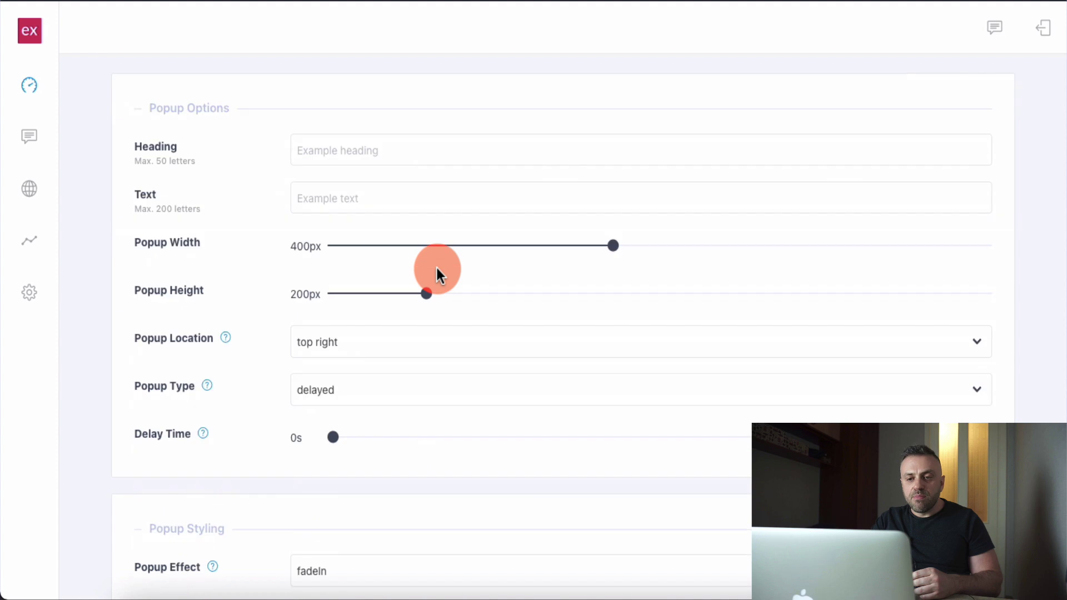
left_click(367, 152)
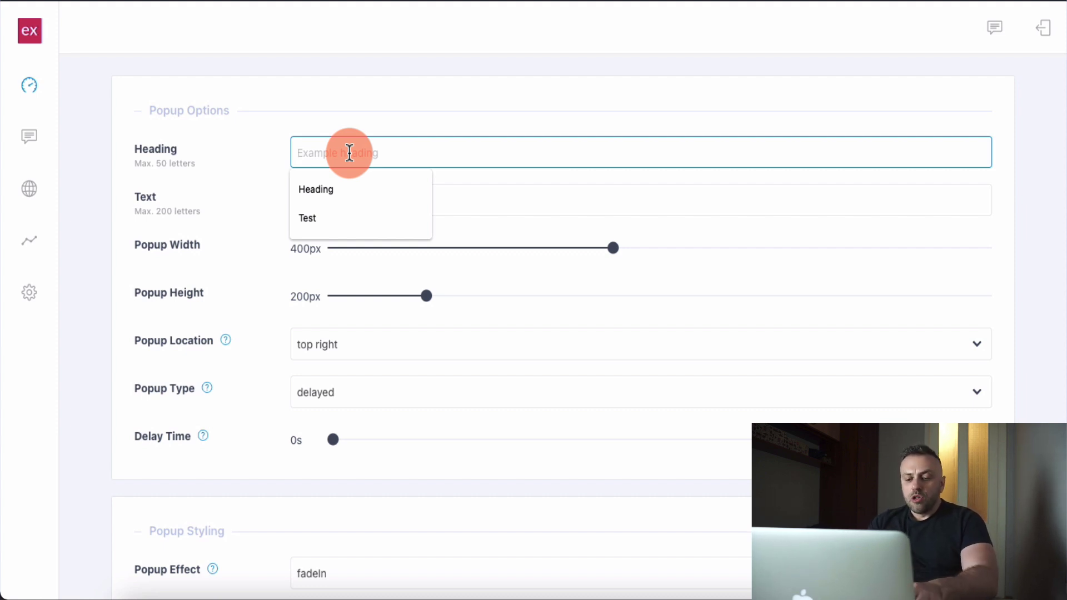
type("Lea")
key("BackSpace")
key("BackSpace")
key("BackSpace")
type("Win your man back")
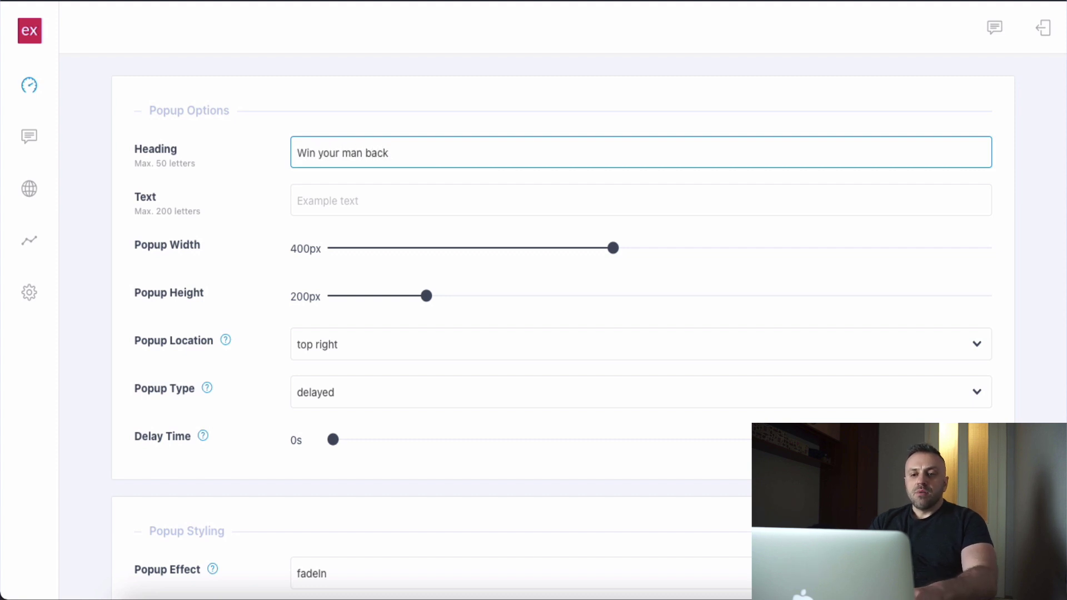
Replace the popup heading with "Capture any guy's heart"
key("BackSpace")
key("BackSpace")
key("BackSpace")
key("BackSpace")
key("BackSpace")
key("BackSpace")
key("BackSpace")
key("BackSpace")
key("BackSpace")
key("BackSpace")
key("BackSpace")
key("BackSpace")
key("BackSpace")
key("BackSpace")
key("BackSpace")
type("Capture any guy's heart")
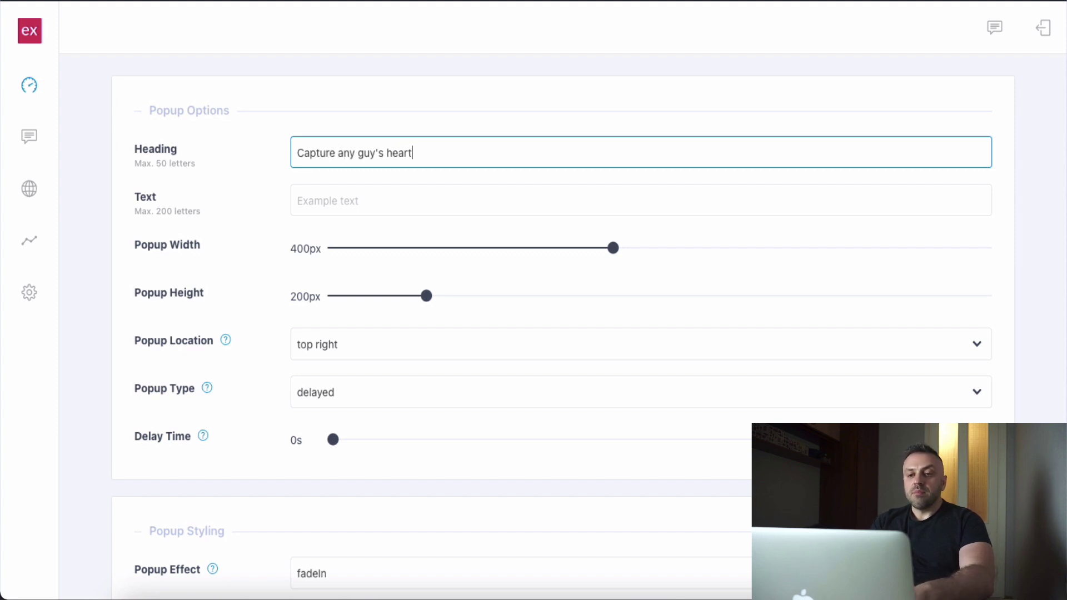
Set the popup text to "Learn how to capture your man's heart and soul"
left_click(371, 197)
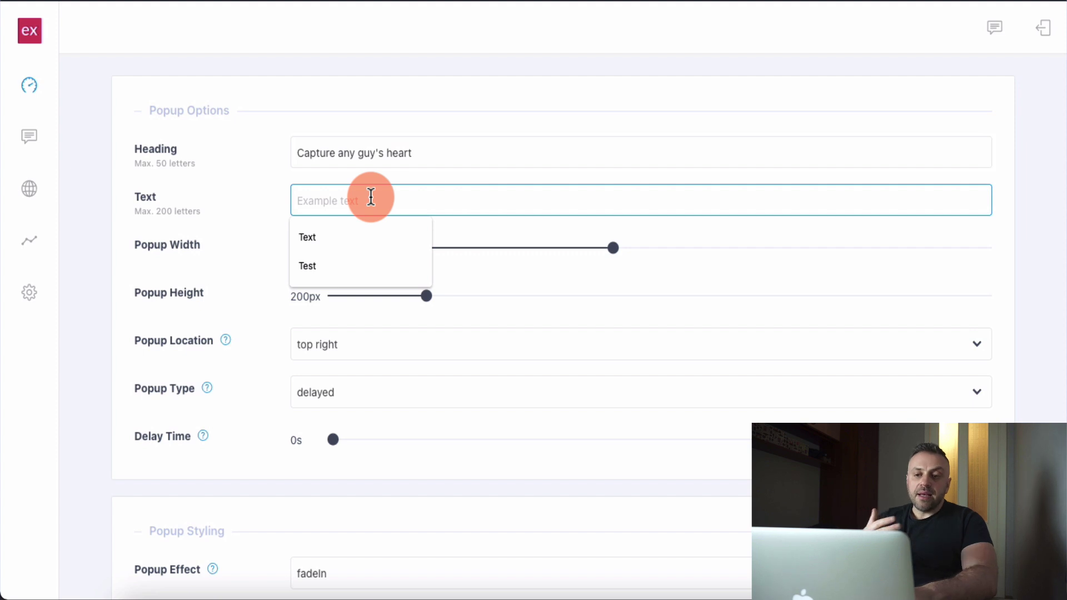
type("Learn how to capture your man")
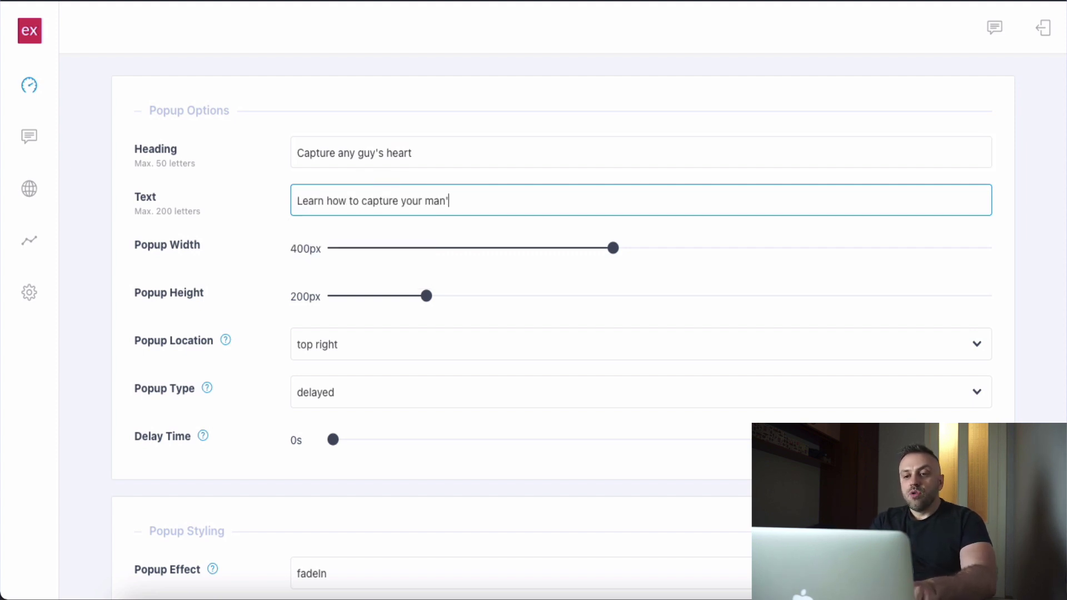
type("l")
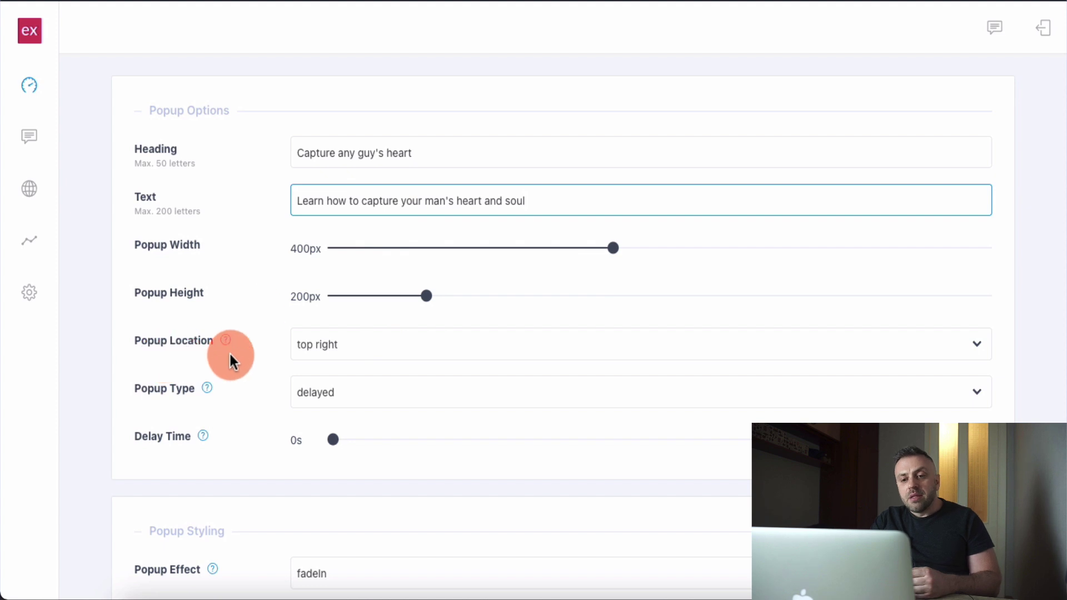
Set the popup location to center
left_click(343, 356)
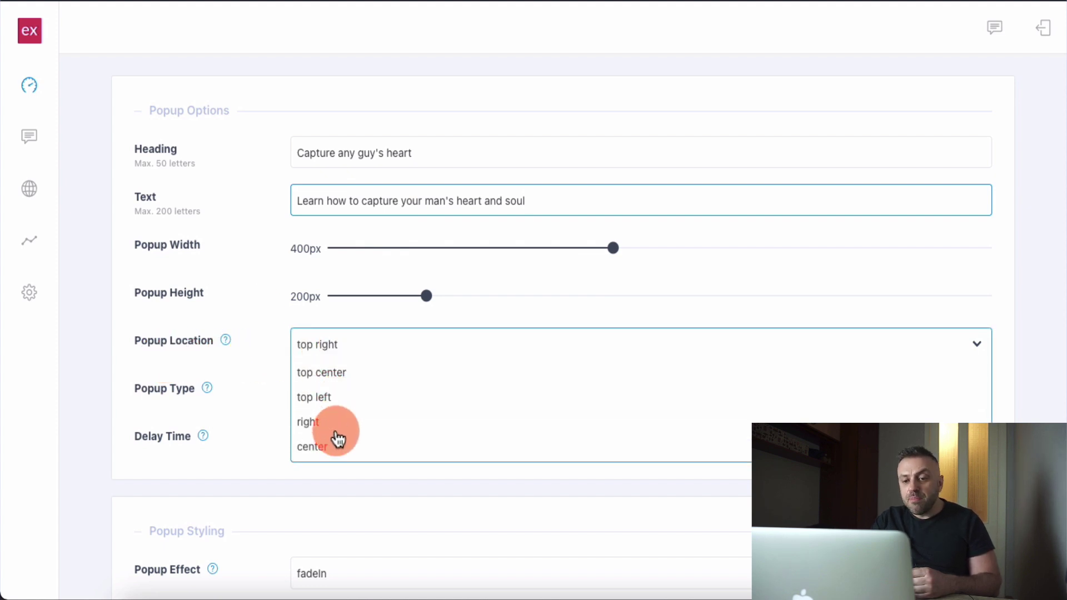
left_click(336, 449)
left_click(382, 351)
scroll(386, 434, "down", 3)
scroll(388, 435, "up", 1)
scroll(387, 432, "up", 3)
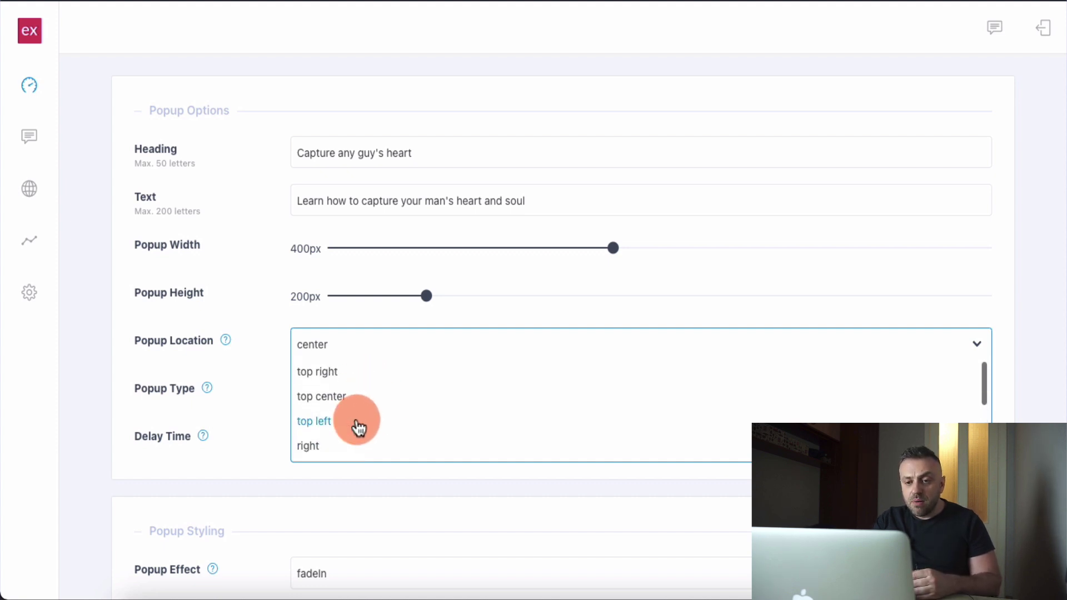
scroll(358, 424, "down", 3)
left_click(257, 332)
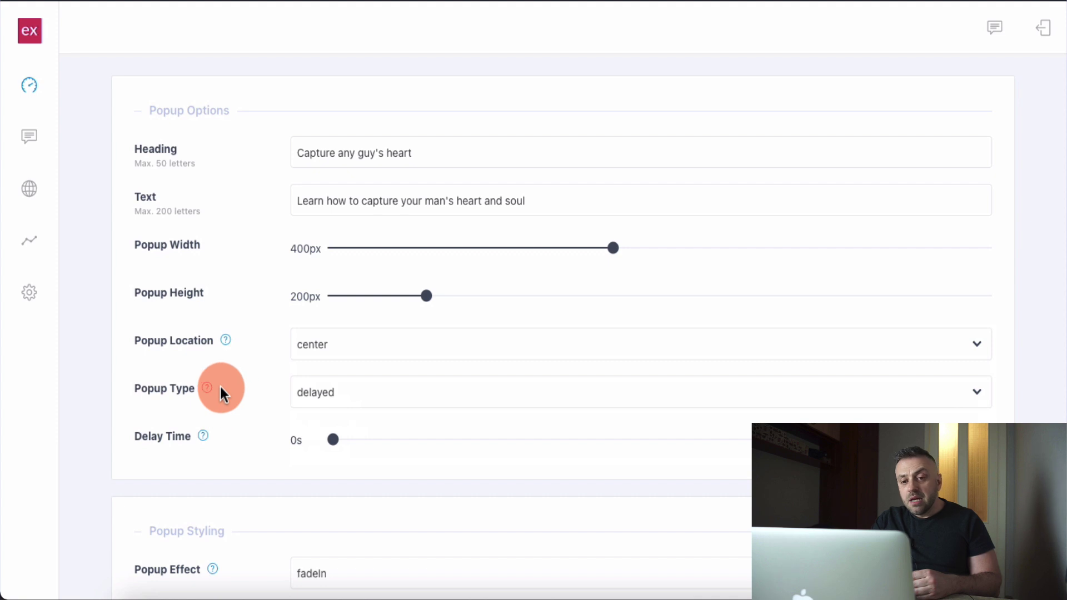
Set the popup type to scrolled
left_click(336, 397)
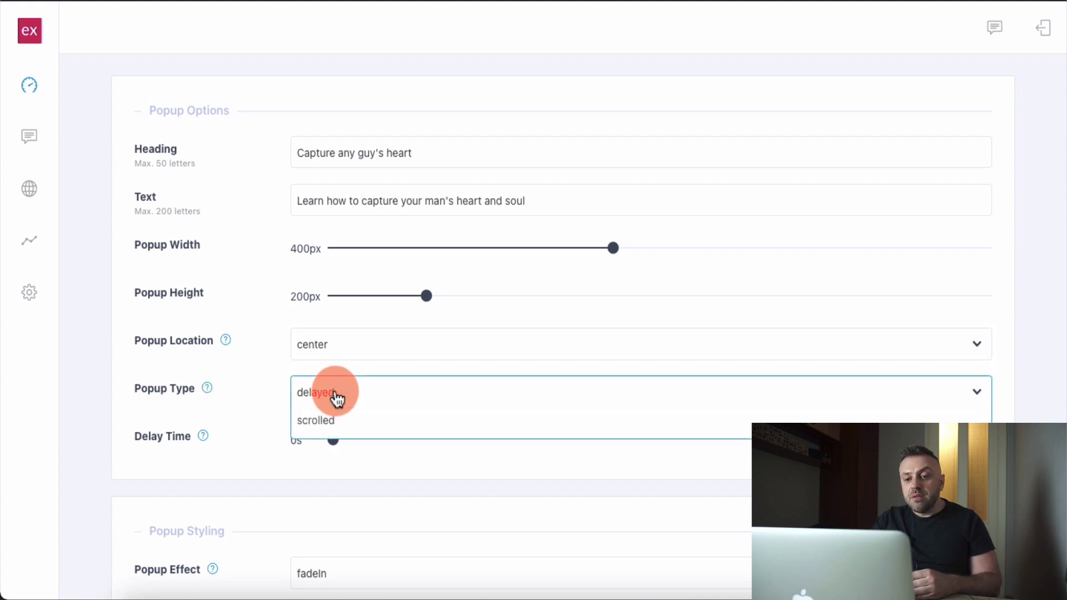
left_click(331, 422)
scroll(259, 389, "down", 2)
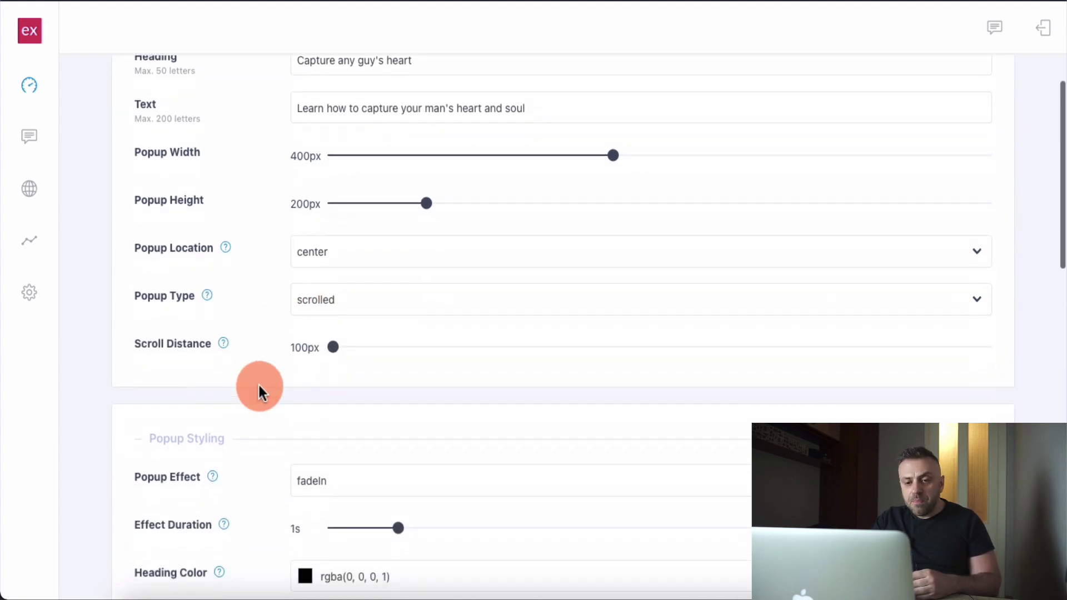
Set the popup effect to zoomIn with an effect duration of 1s
scroll(283, 378, "down", 3)
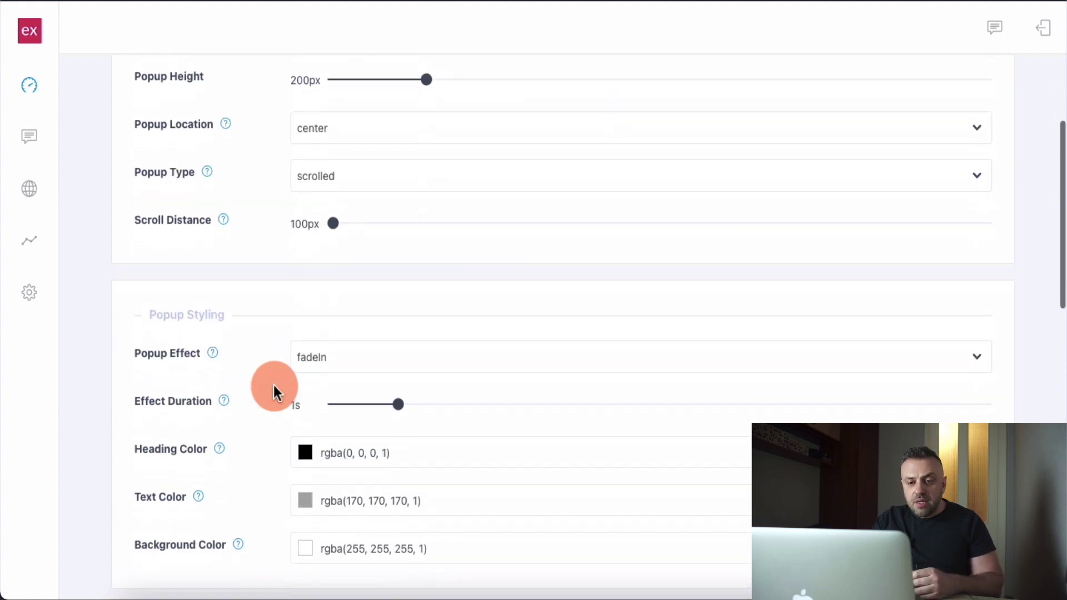
left_click(363, 358)
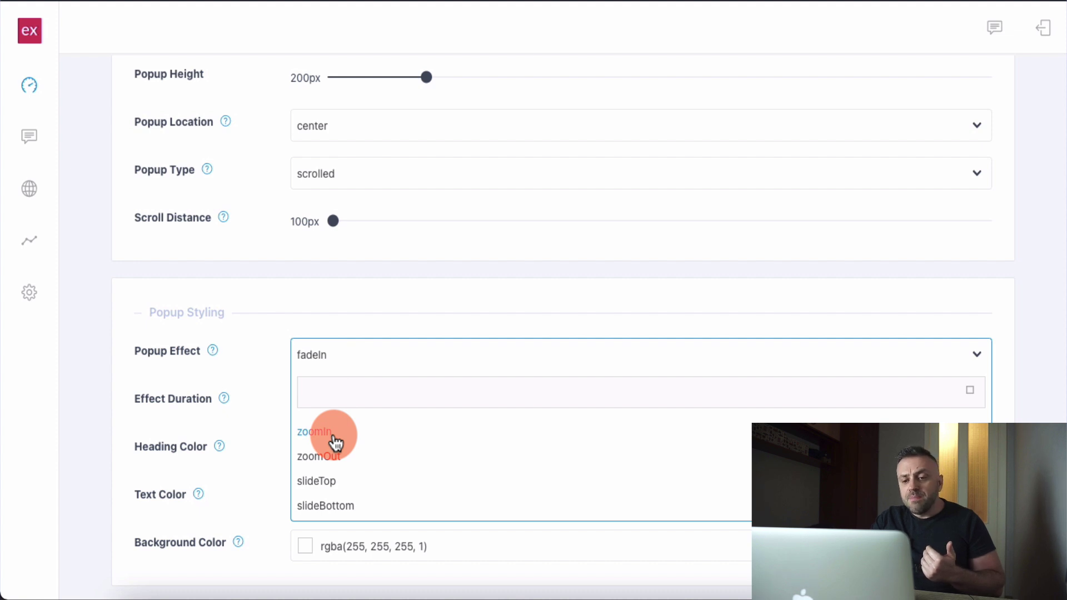
scroll(341, 499, "down", 3)
scroll(340, 499, "up", 4)
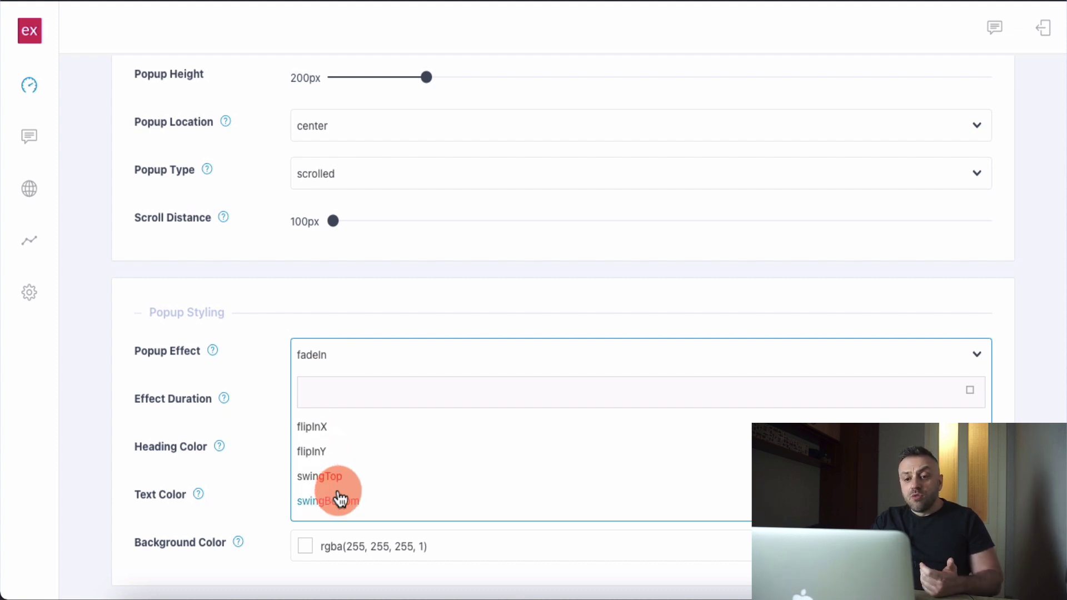
scroll(341, 499, "up", 1)
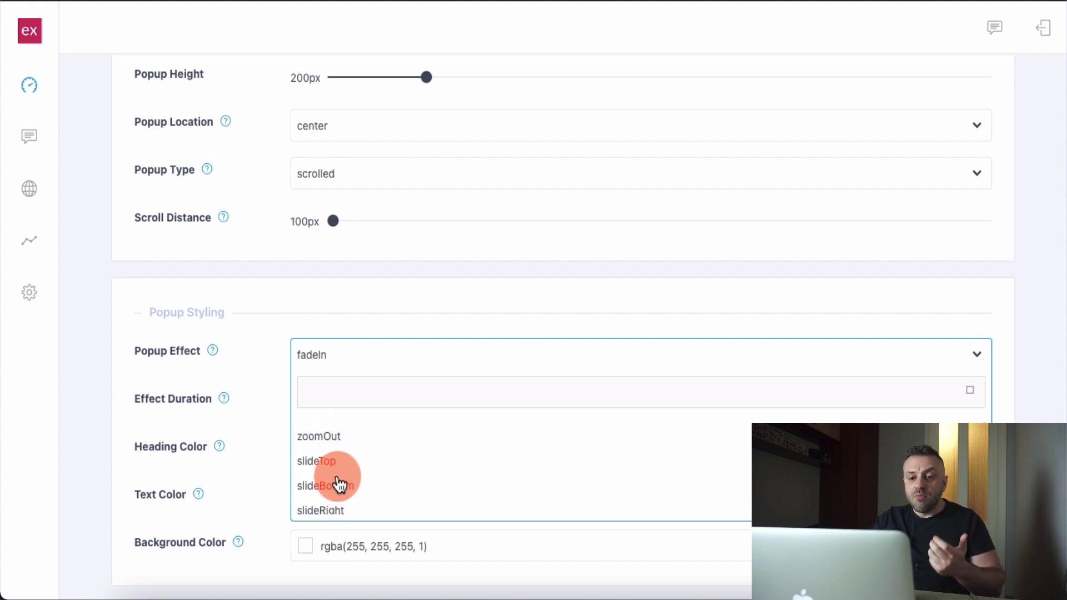
left_click(351, 443)
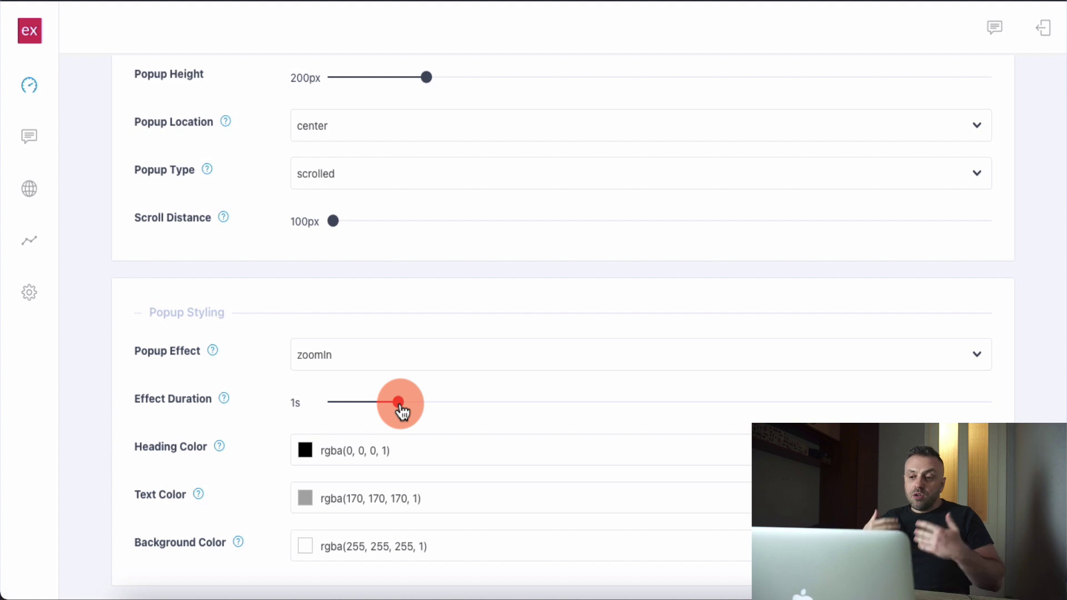
mouse_move(400, 405)
left_mouse_down()
mouse_move(460, 403)
mouse_move(375, 392)
mouse_move(400, 400)
left_mouse_up()
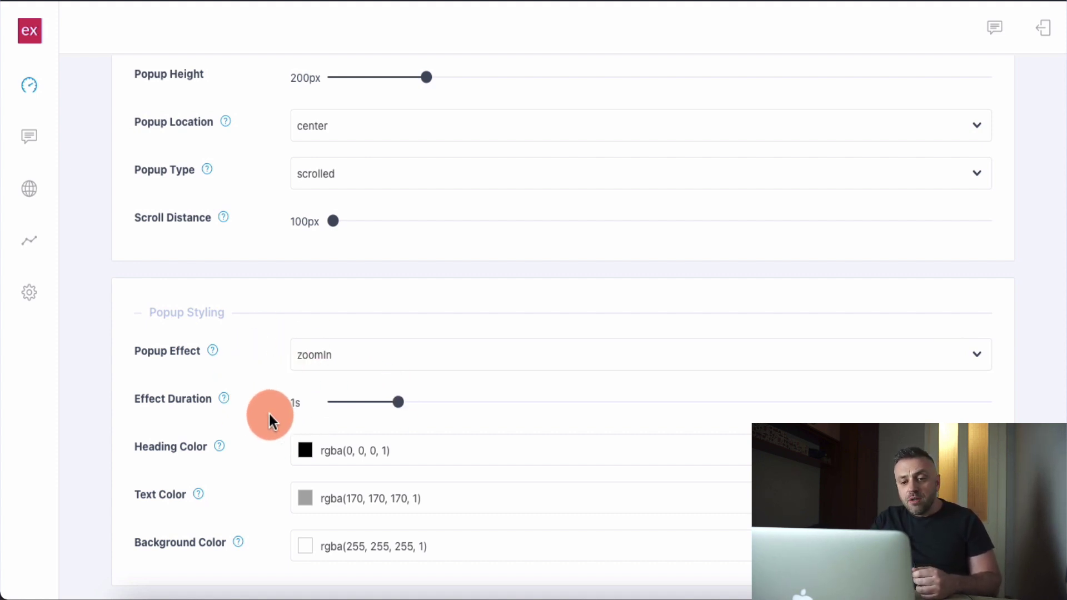
Set the CTA button text to "LEARN MORE"
mouse_move(199, 494)
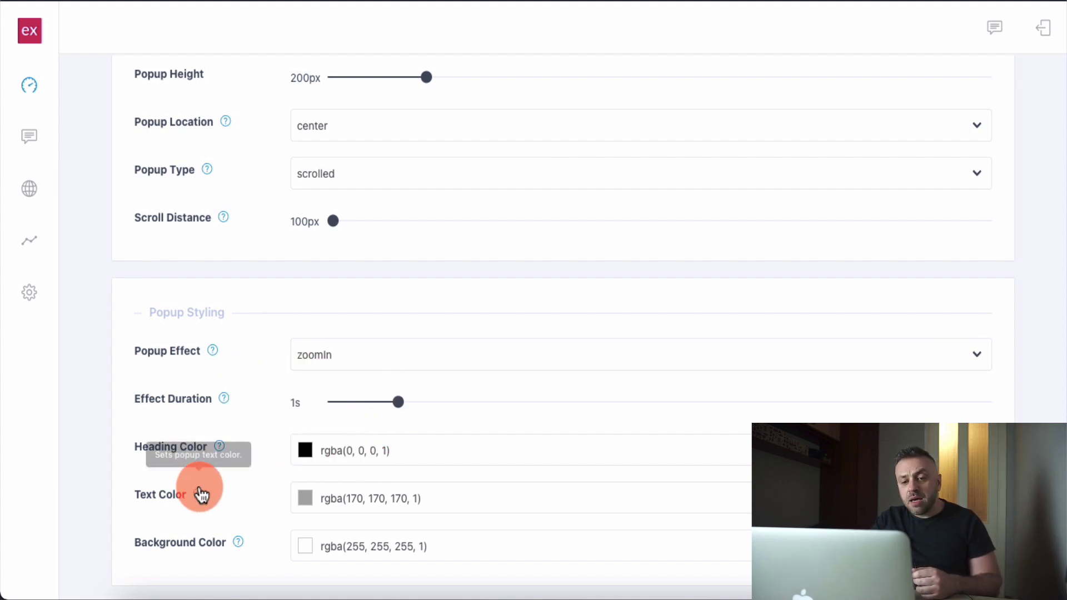
scroll(233, 499, "down", 2)
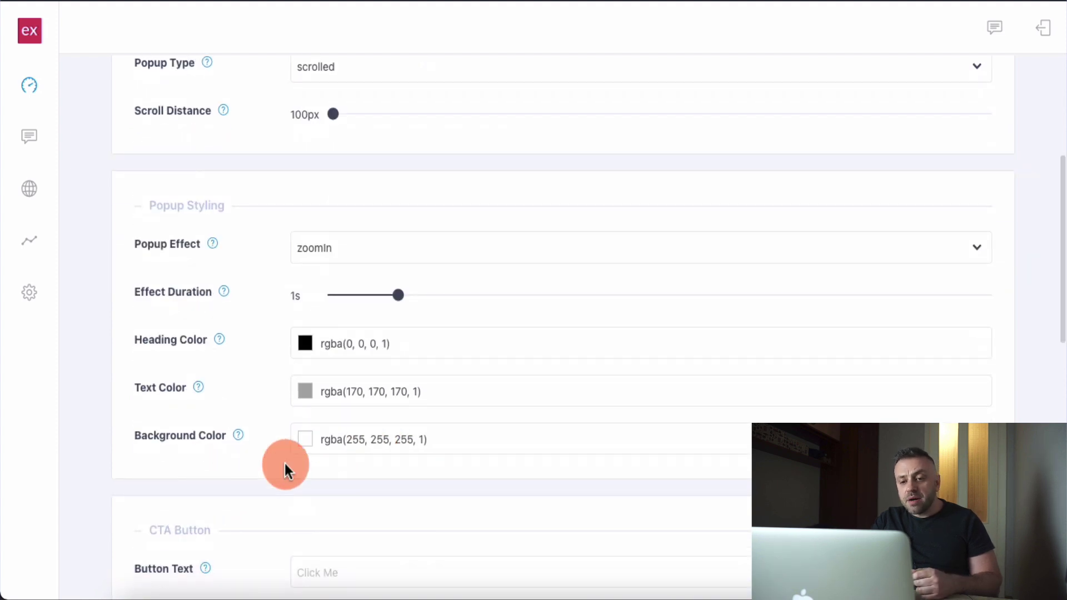
scroll(284, 463, "down", 3)
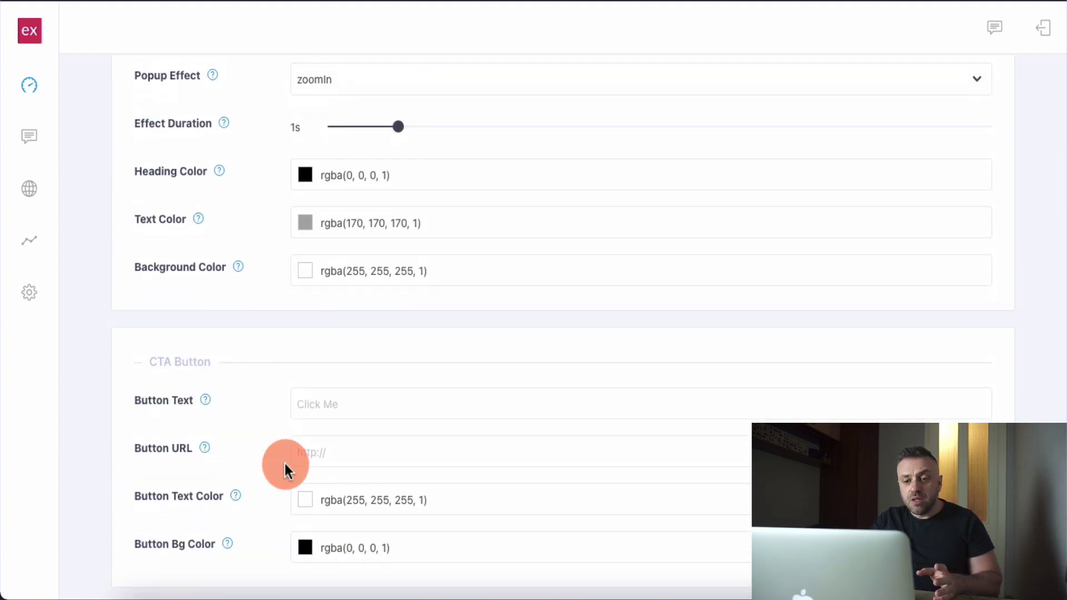
left_click(348, 411)
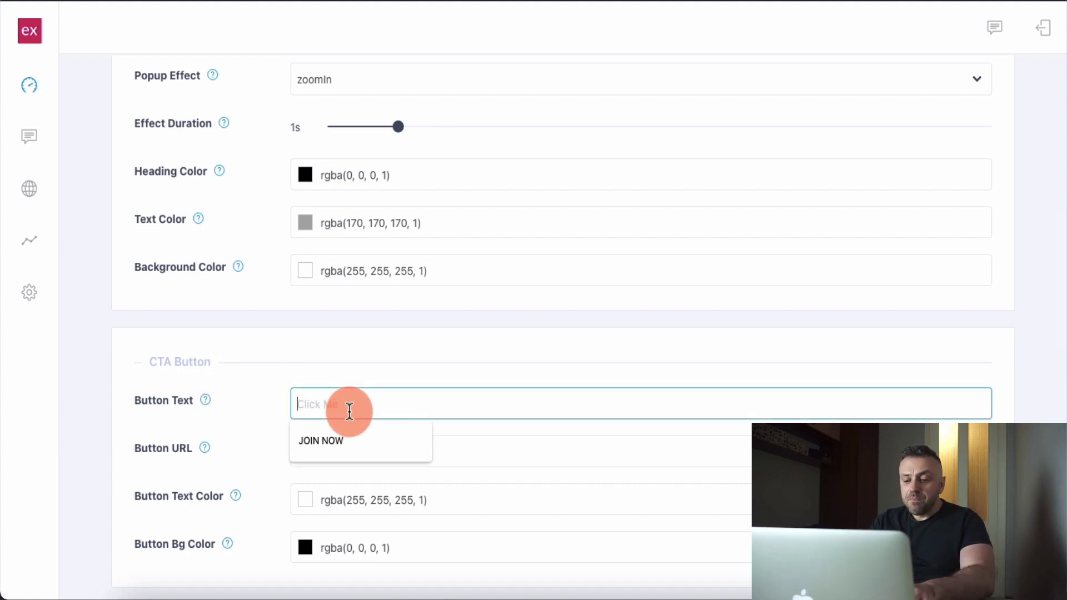
type("CL")
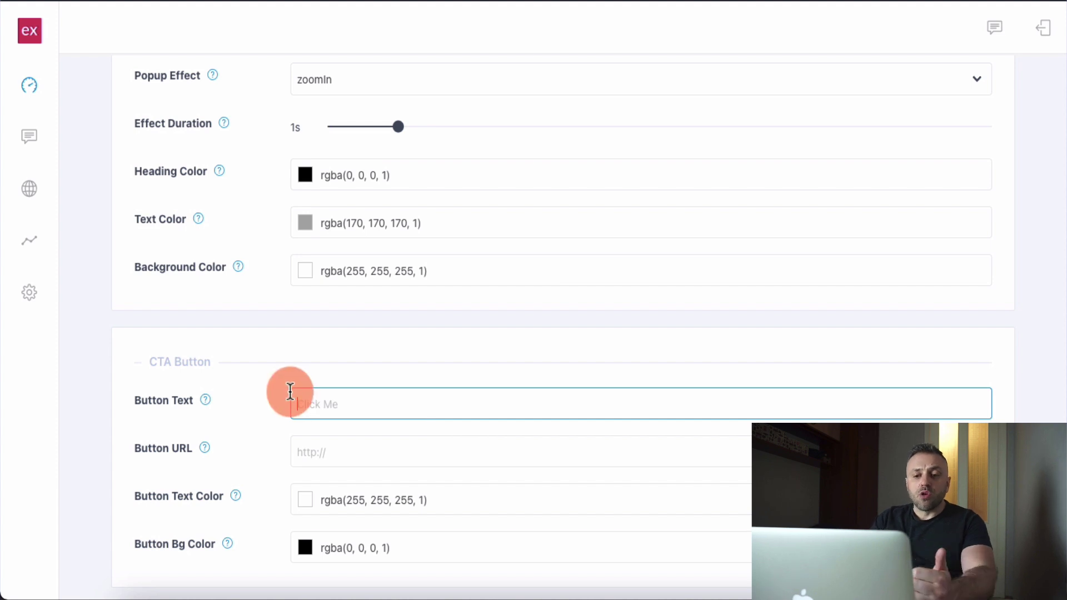
scroll(255, 398, "up", 10)
scroll(256, 398, "down", 14)
scroll(255, 398, "up", 2)
left_click(341, 355)
type("LEARN")
On the CBEngine Text Chemistry page, generate the affiliate link with the ClickBank nickname and copy it
left_click(371, 389)
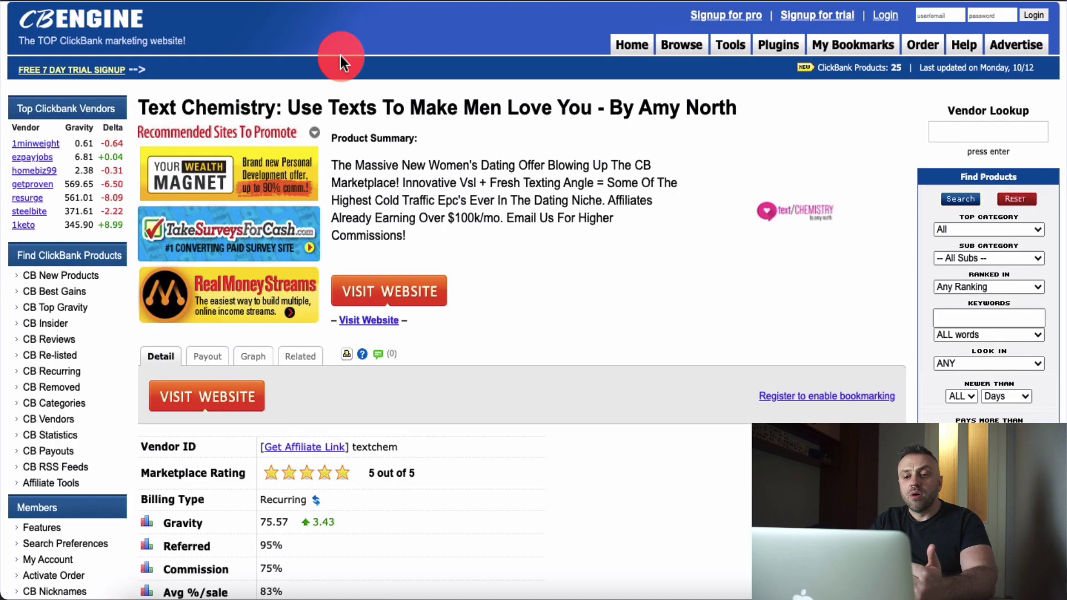
left_click(434, 167)
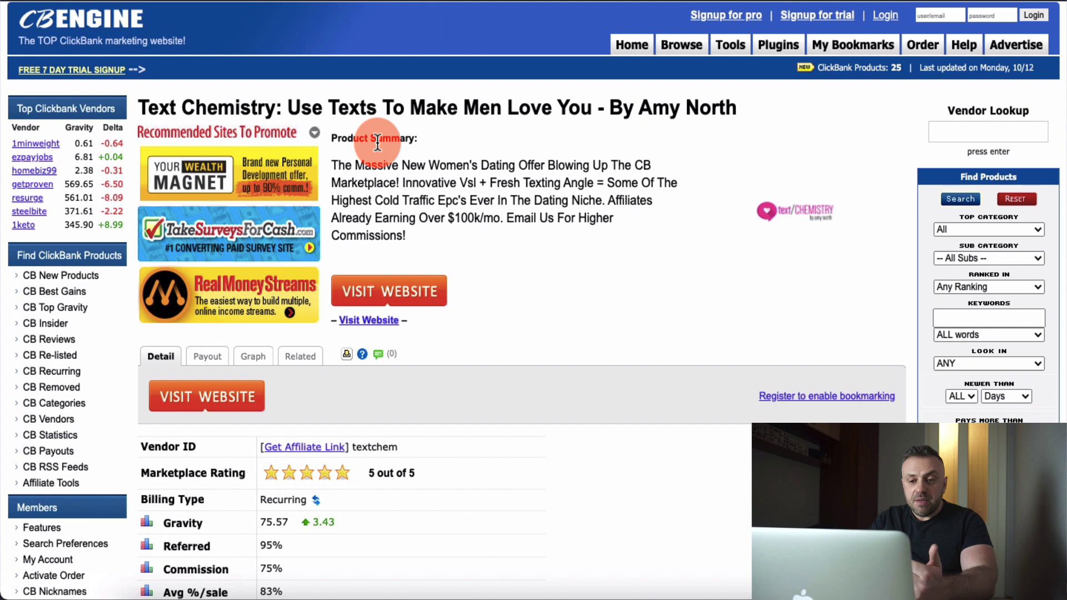
left_click(309, 447)
left_click(472, 204)
type("runner2")
left_click(367, 245)
left_click(587, 187)
key("super+c")
Return to the link shortener and paste the copied affiliate link as the CTA button's URL
left_click(739, 45)
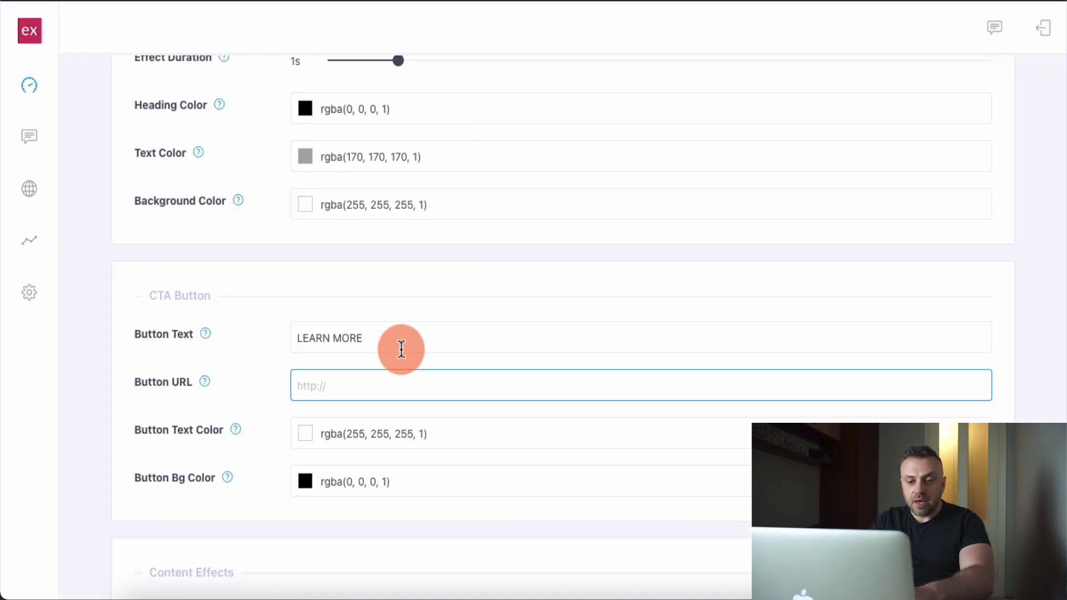
key("super+v")
scroll(258, 451, "down", 4)
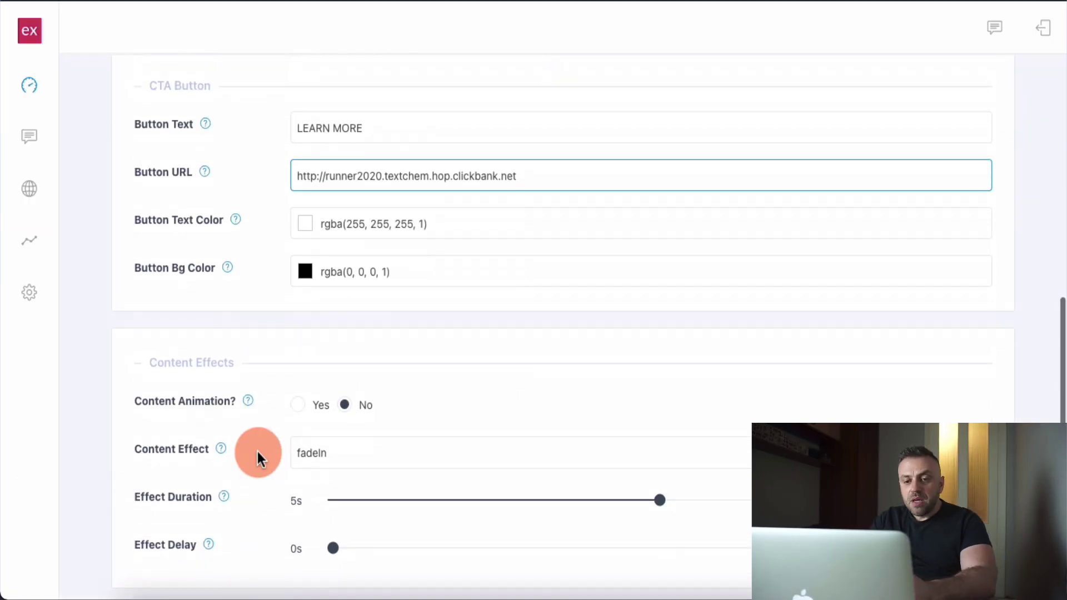
mouse_move(245, 229)
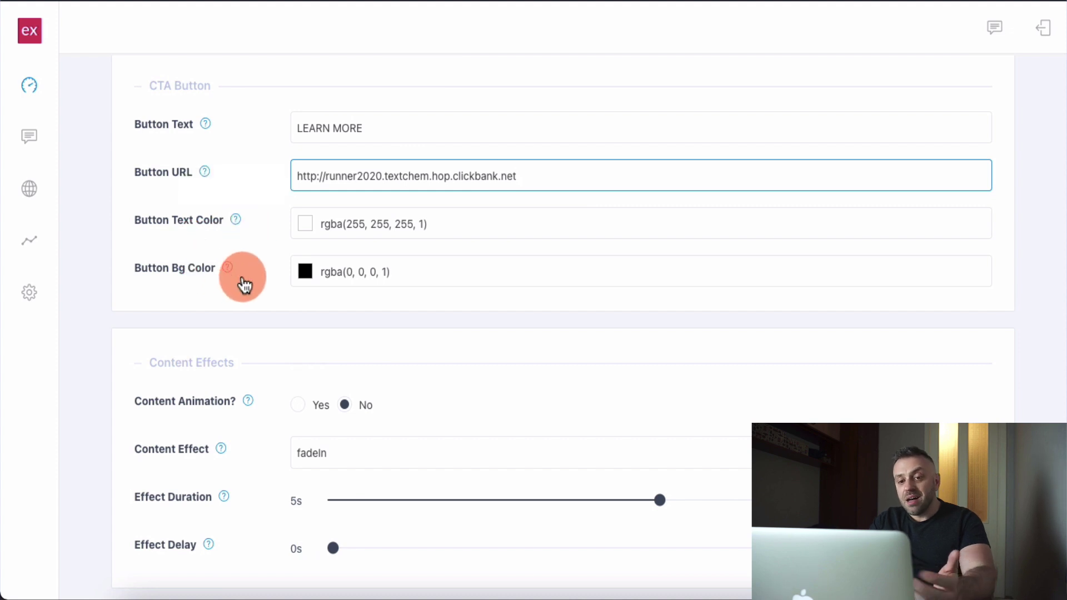
Try the Show Image option for the popup and look at its image position setting
scroll(265, 335, "down", 3)
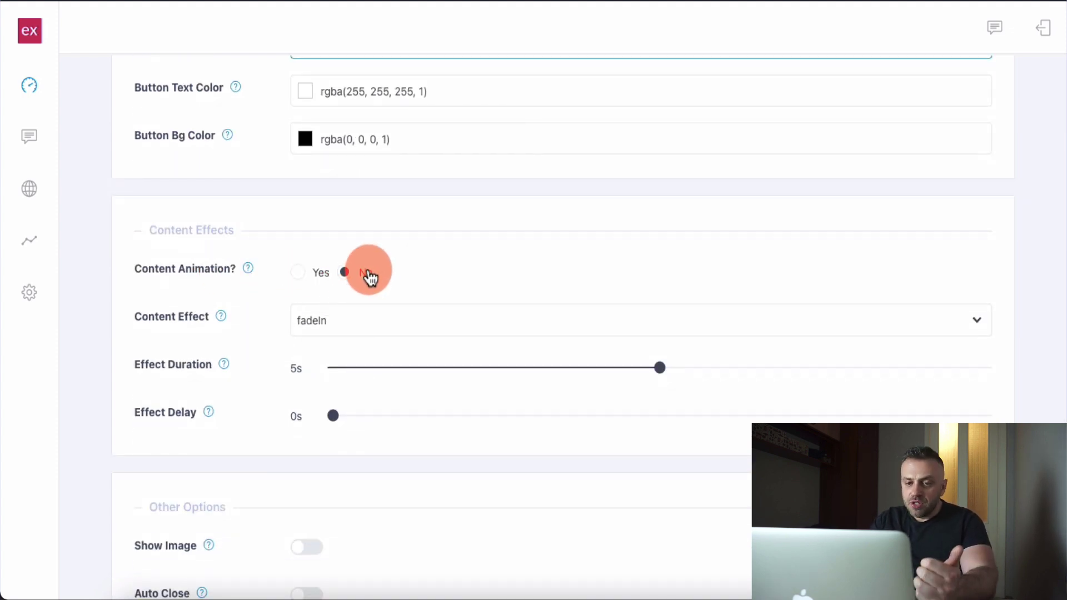
scroll(267, 391, "down", 4)
left_click(314, 362)
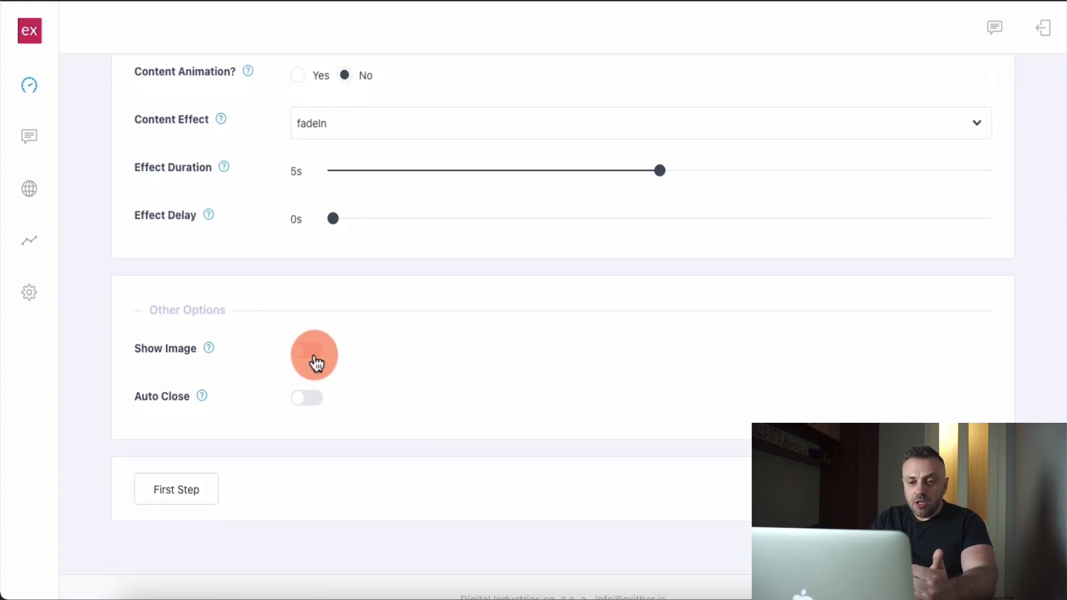
left_click(334, 365)
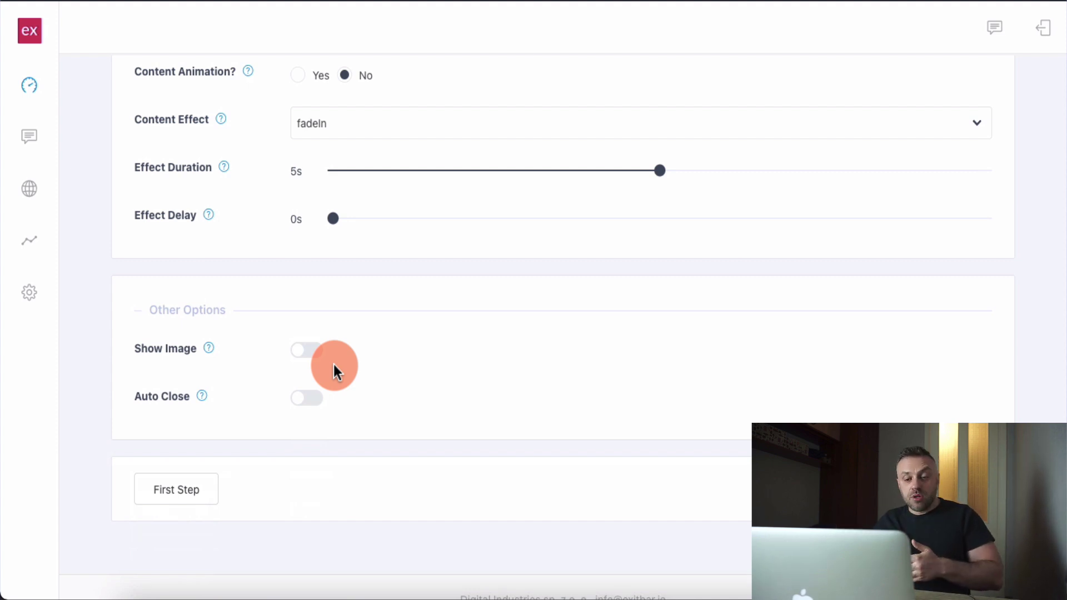
left_click(322, 360)
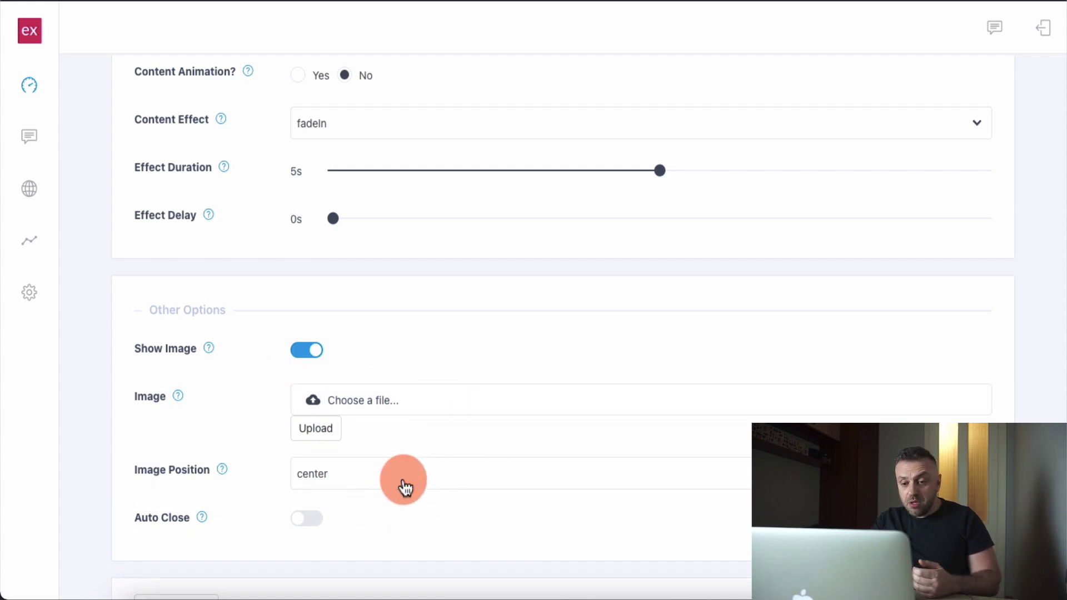
left_click(405, 488)
left_click(255, 440)
left_click(306, 351)
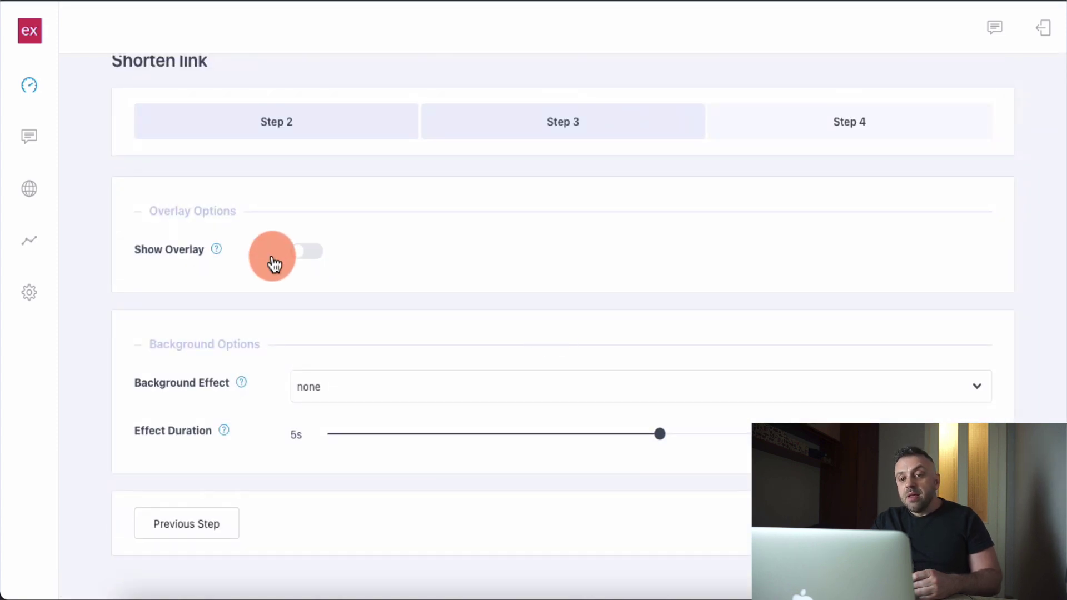
Try the Show Overlay option and look through the available background effects
mouse_move(215, 251)
left_click(313, 259)
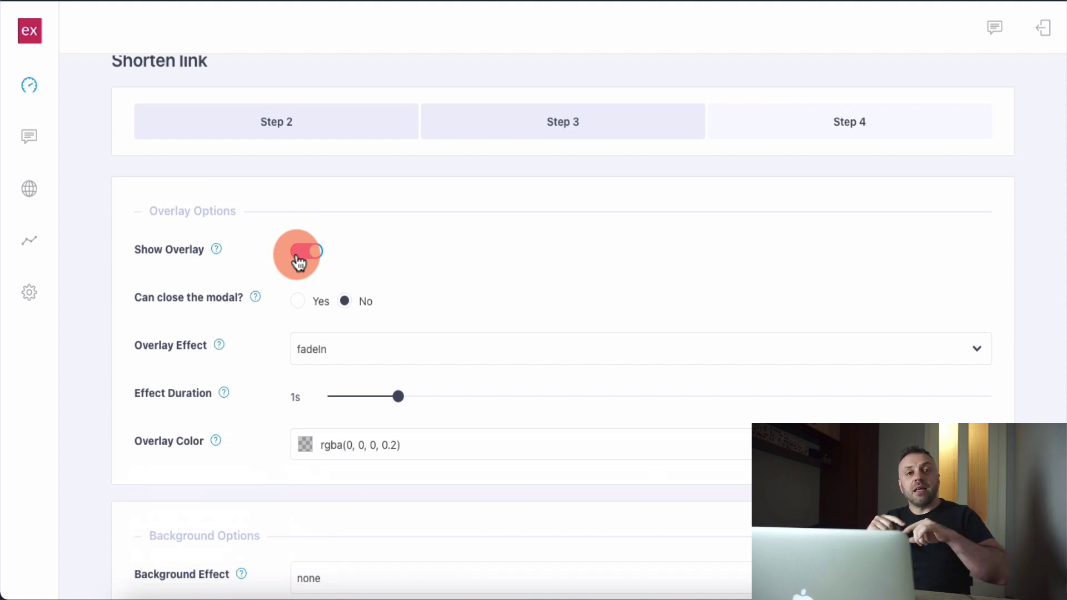
left_click(299, 260)
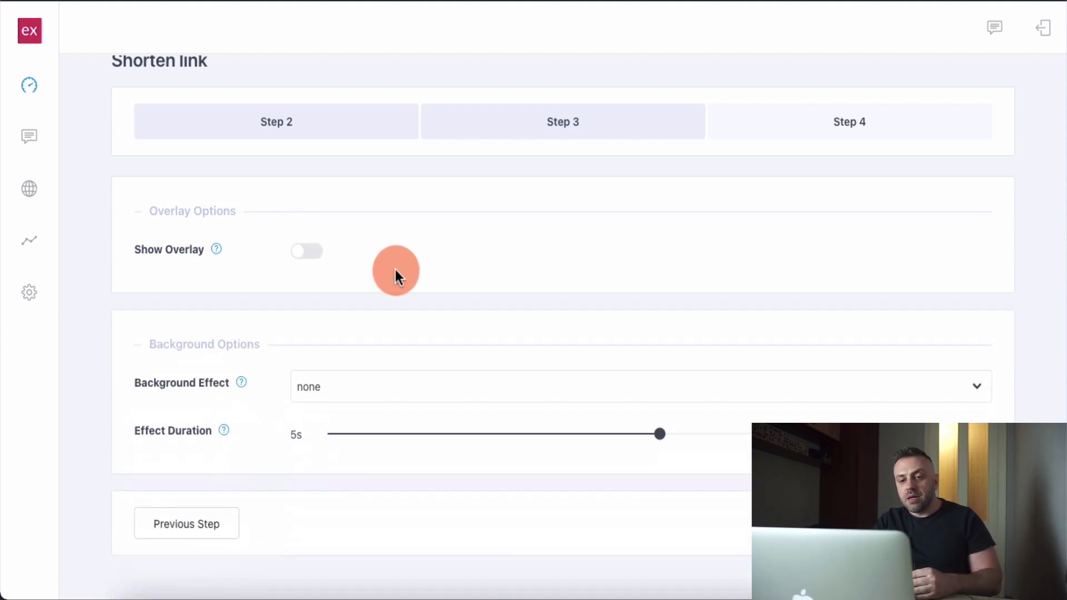
left_click(385, 395)
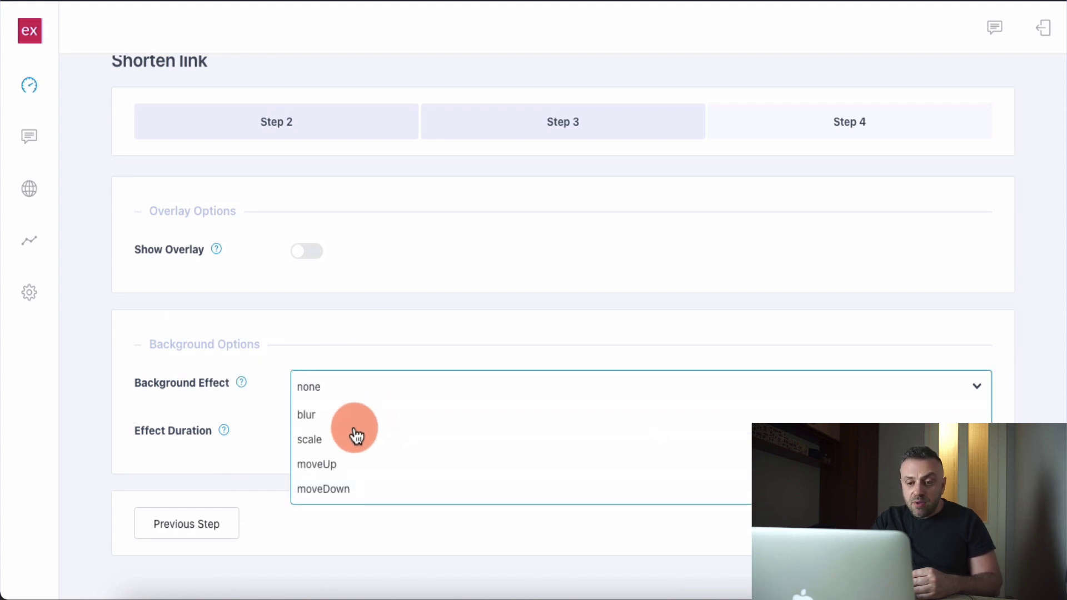
left_click(382, 392)
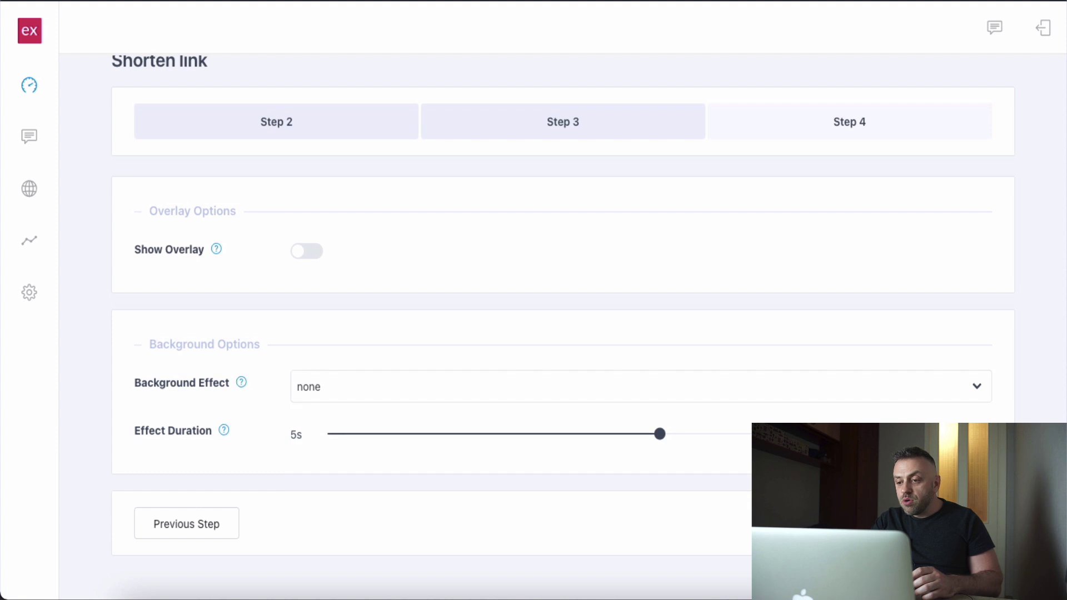
Generate the shortened link, preview it on the article page, and close the popup
left_click(945, 524)
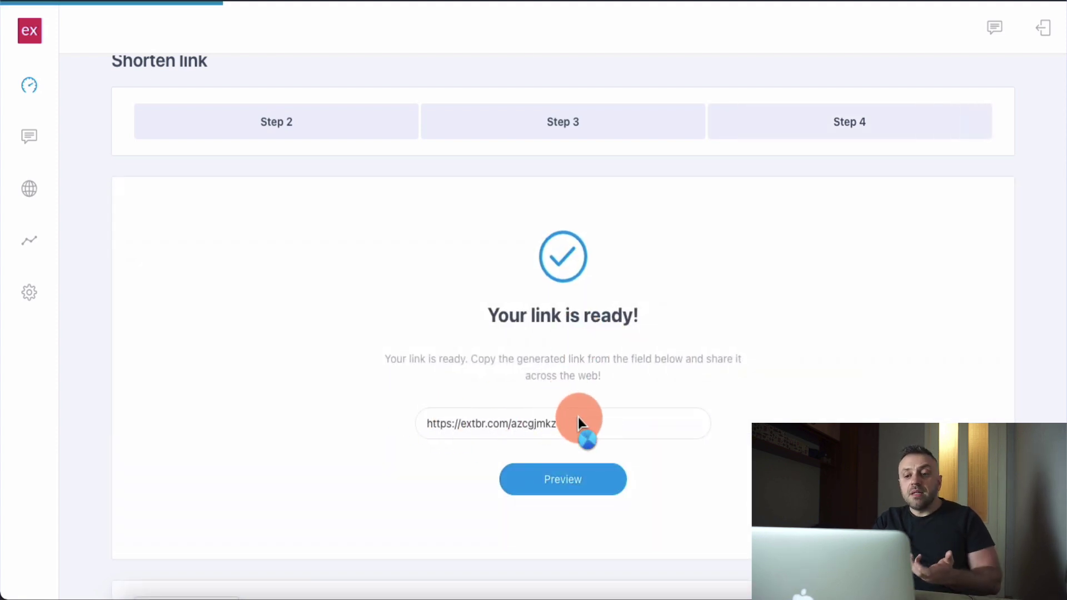
left_click(562, 471)
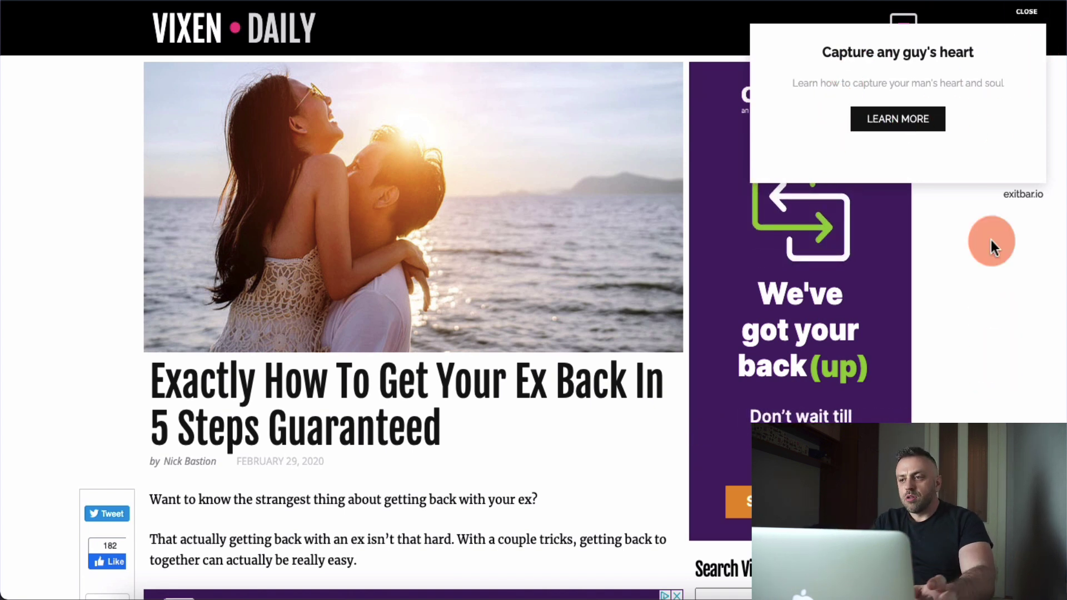
left_click(1022, 14)
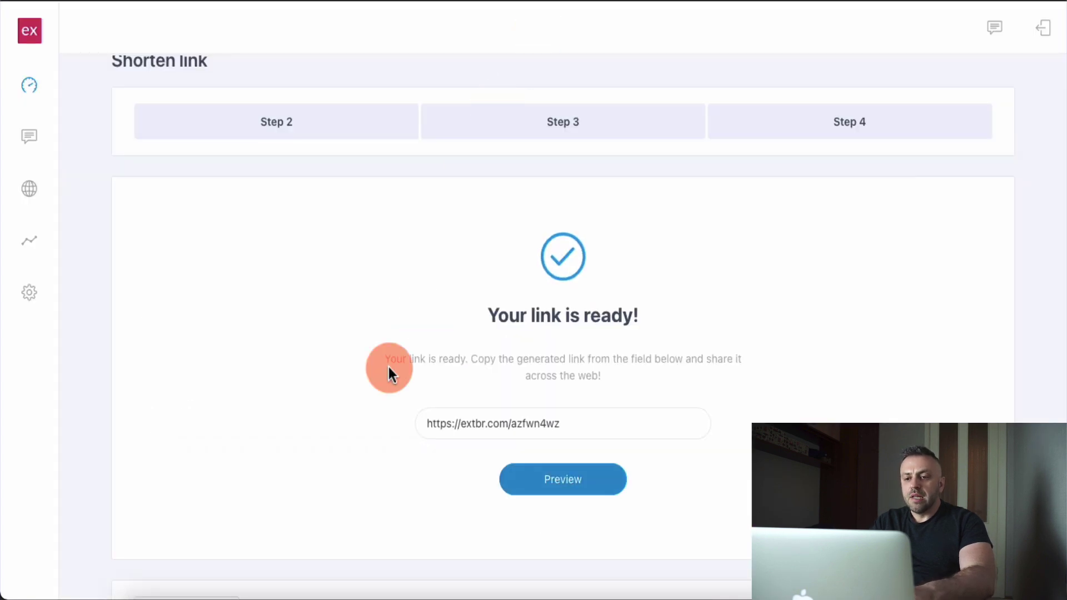
Go back to the popup's overlay options and turn on Show Overlay
scroll(388, 367, "down", 5)
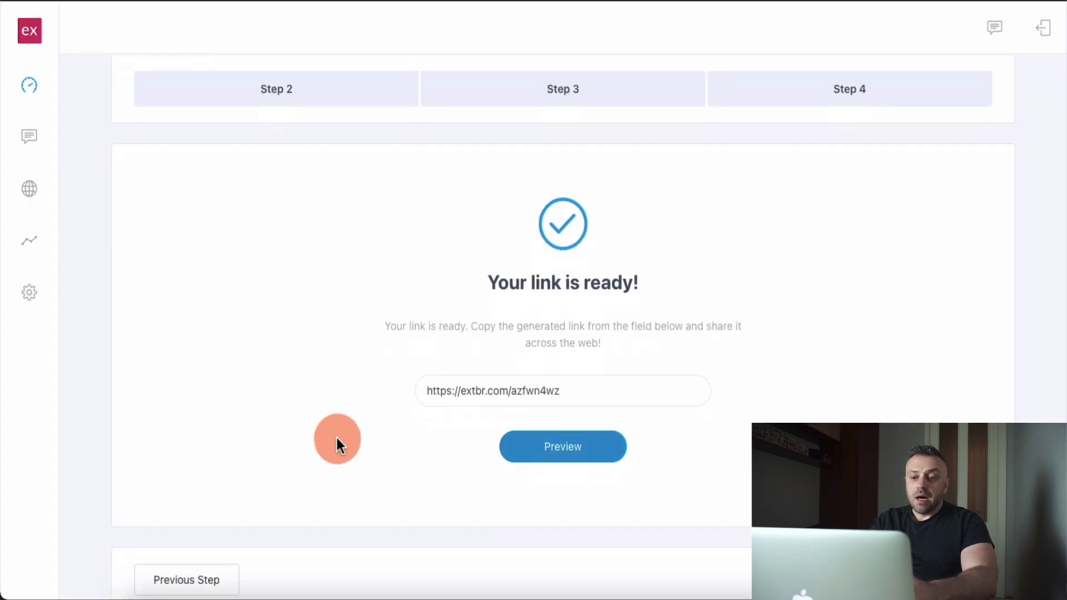
left_click(192, 471)
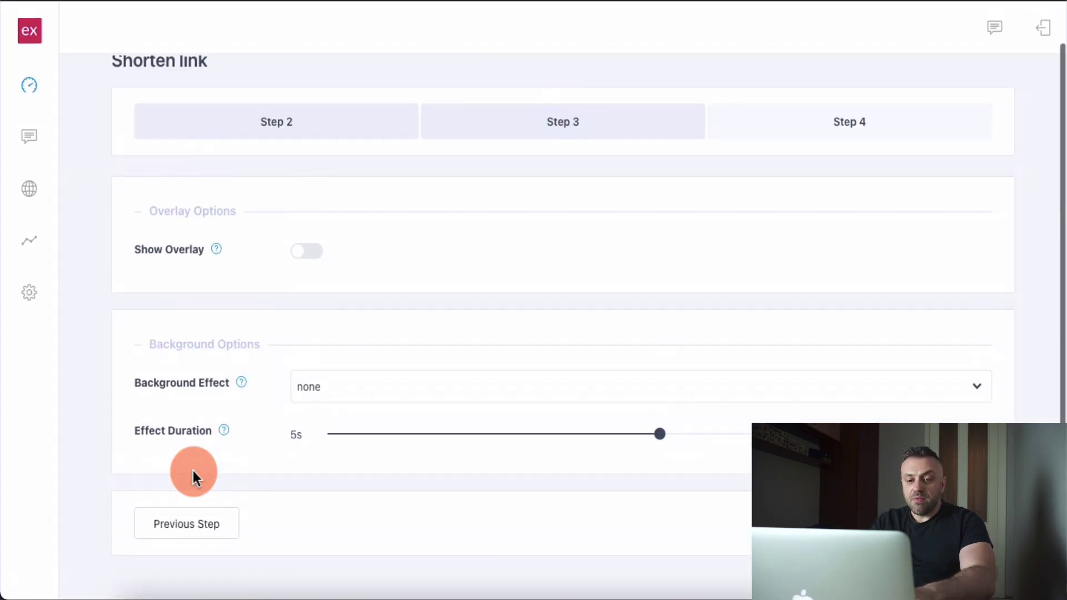
left_click(245, 379)
left_click(315, 251)
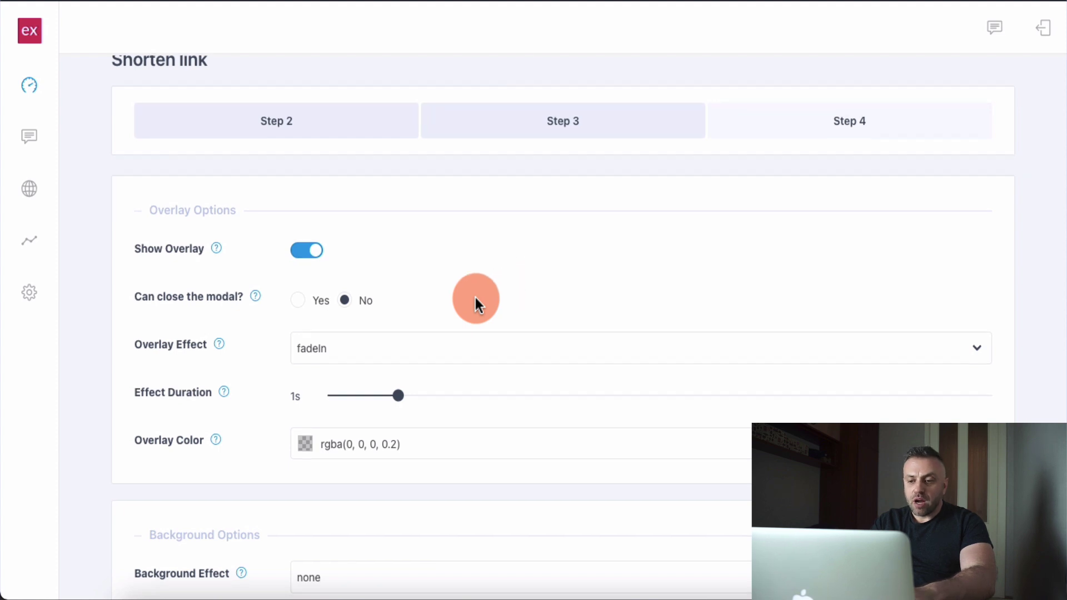
Regenerate the shortened link with the overlay, preview it on the article page, and dismiss the popup
scroll(475, 298, "down", 5)
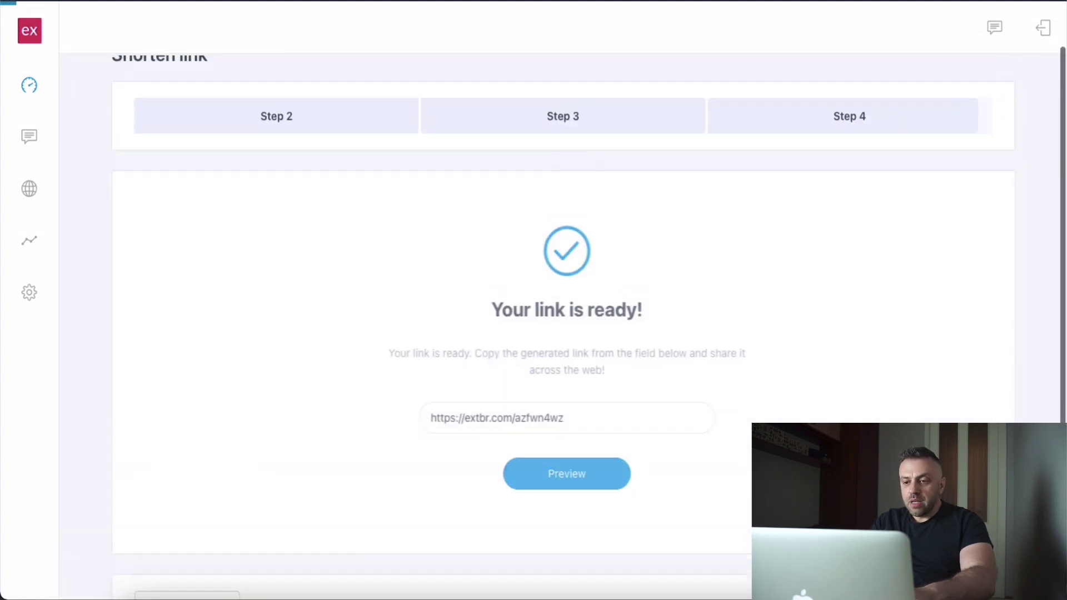
left_click(568, 484)
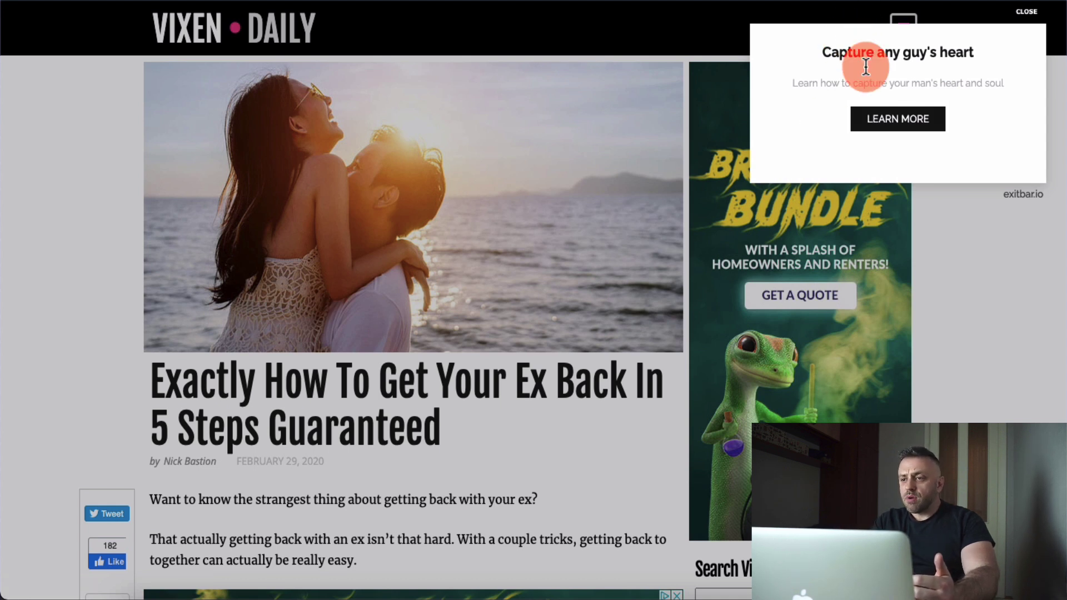
left_click(1025, 12)
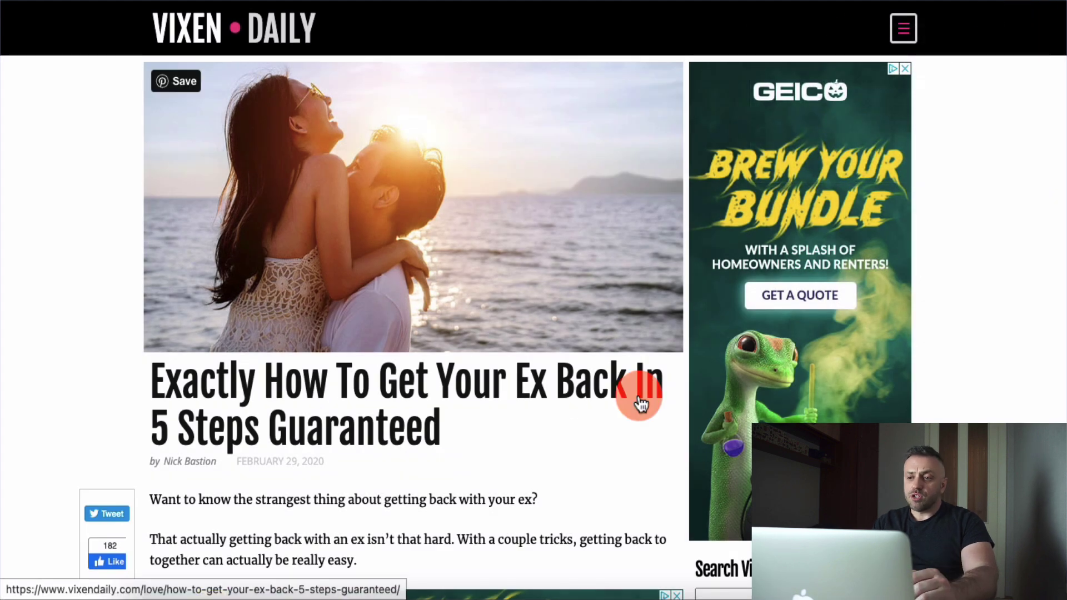
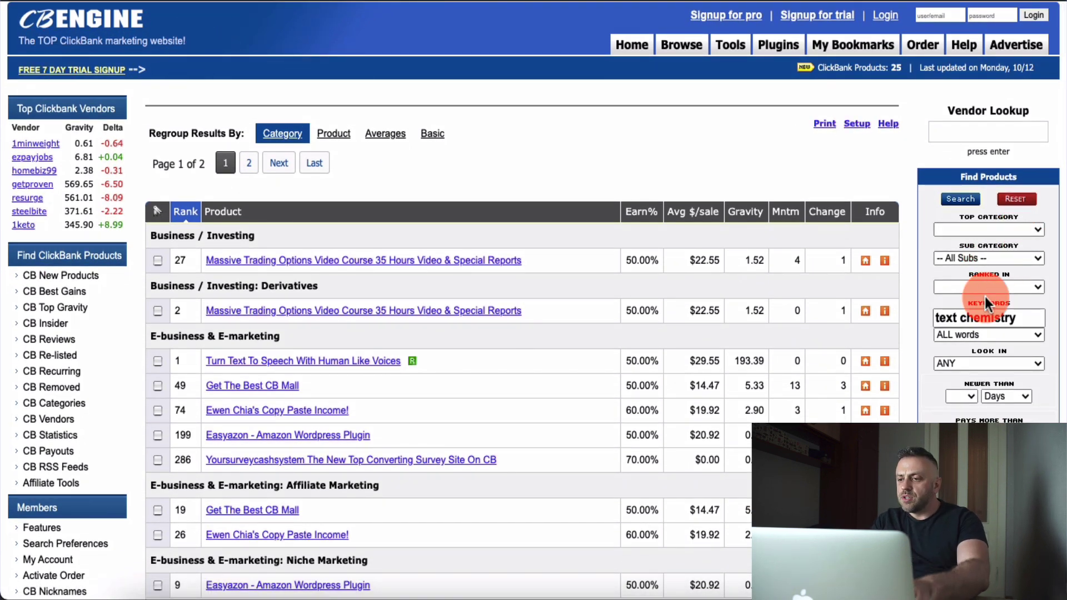
Switch to CBEngine and search the ClickBank products for the keyword "vertical"
triple_click(1002, 314)
type("vertical")
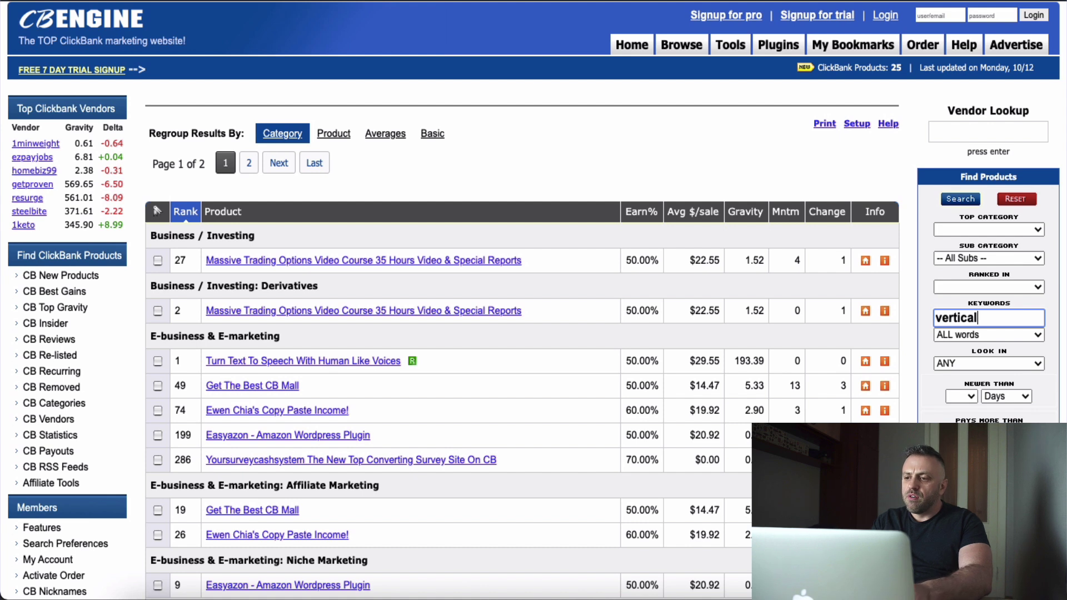
key("Return")
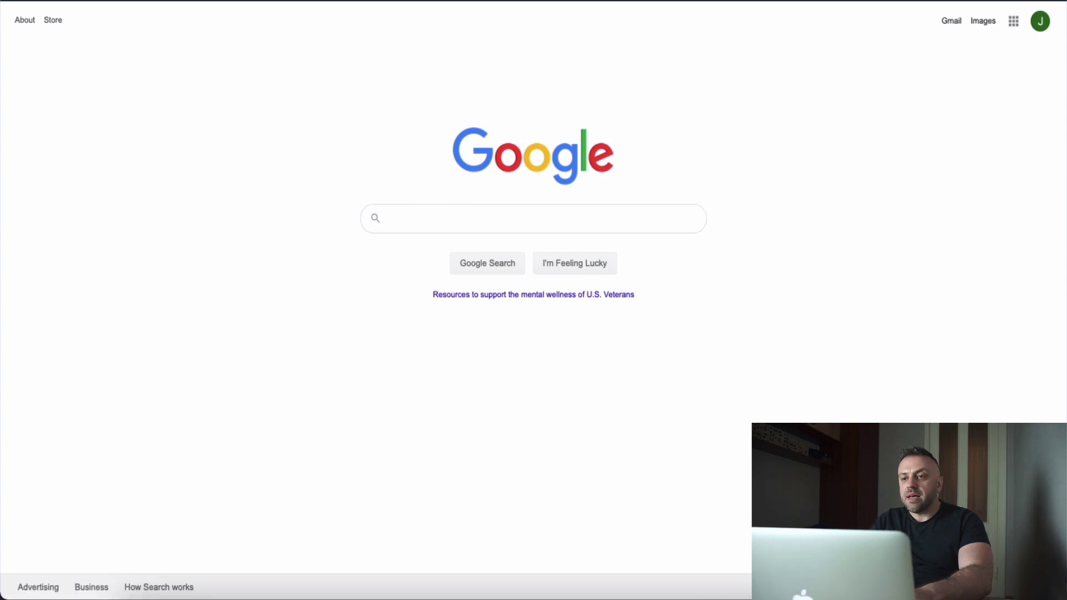
Search Google for "how to slam dunk" and look through the results for related articles
type("how to slam du")
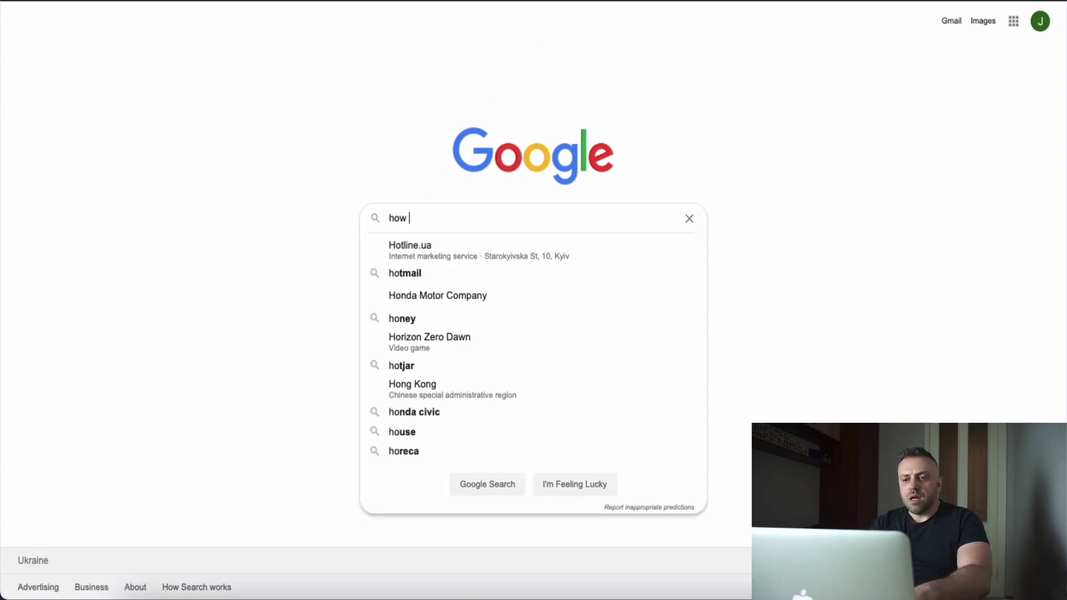
type("mk")
key("Return")
scroll(11, 375, "down", 10)
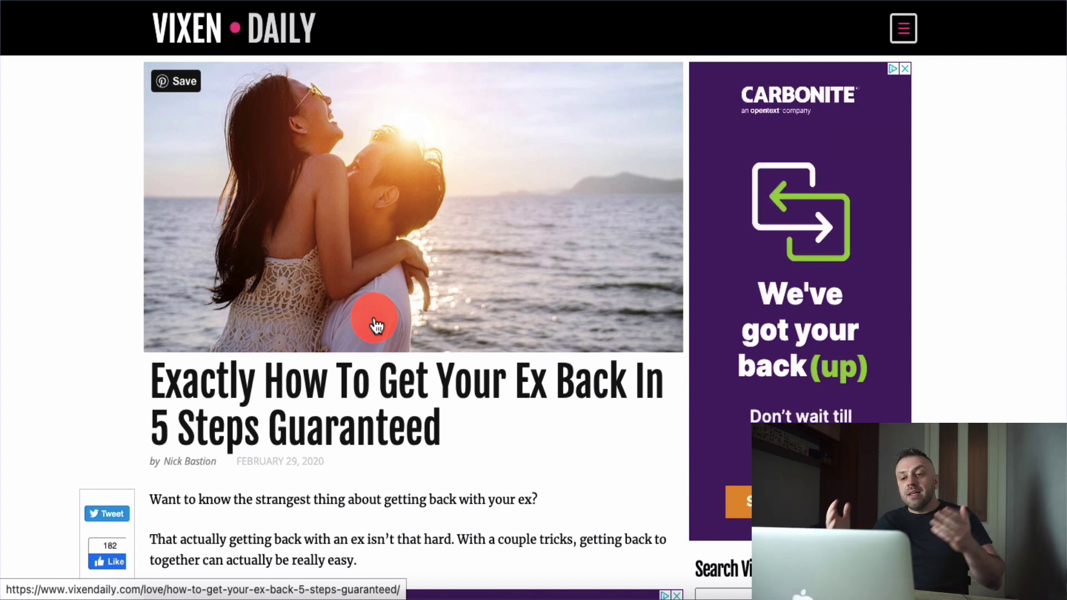
scroll(376, 325, "down", 10)
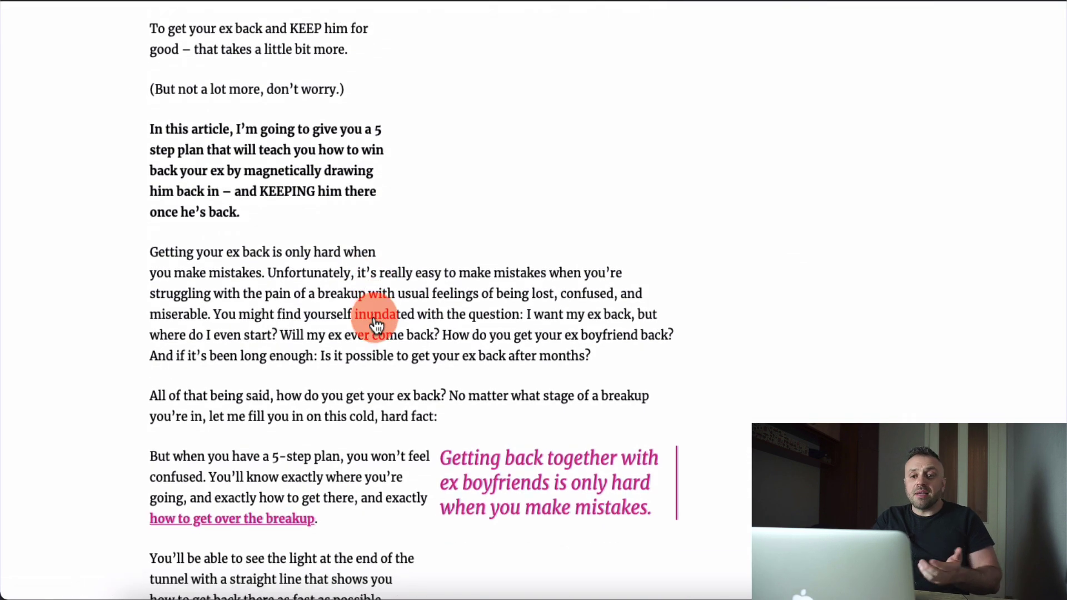
scroll(414, 303, "up", 10)
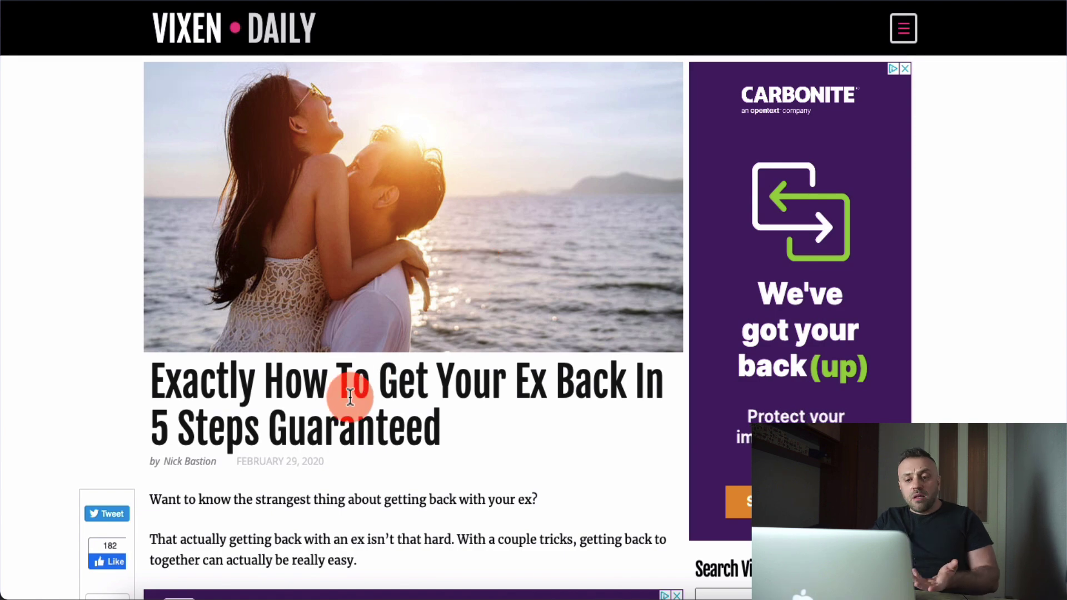
scroll(349, 394, "down", 8)
scroll(351, 396, "up", 8)
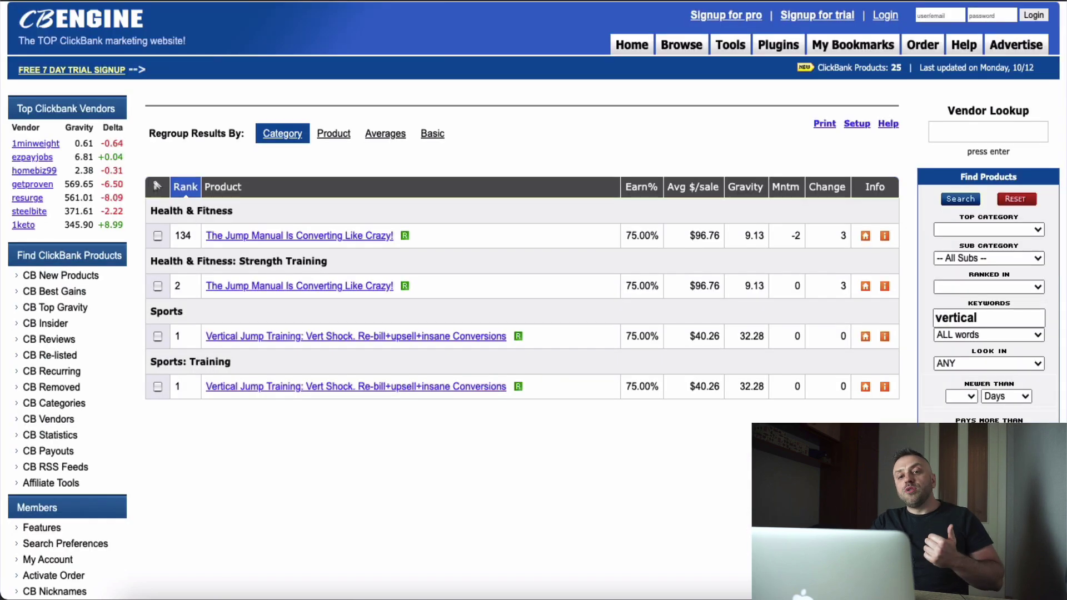
left_click(300, 48)
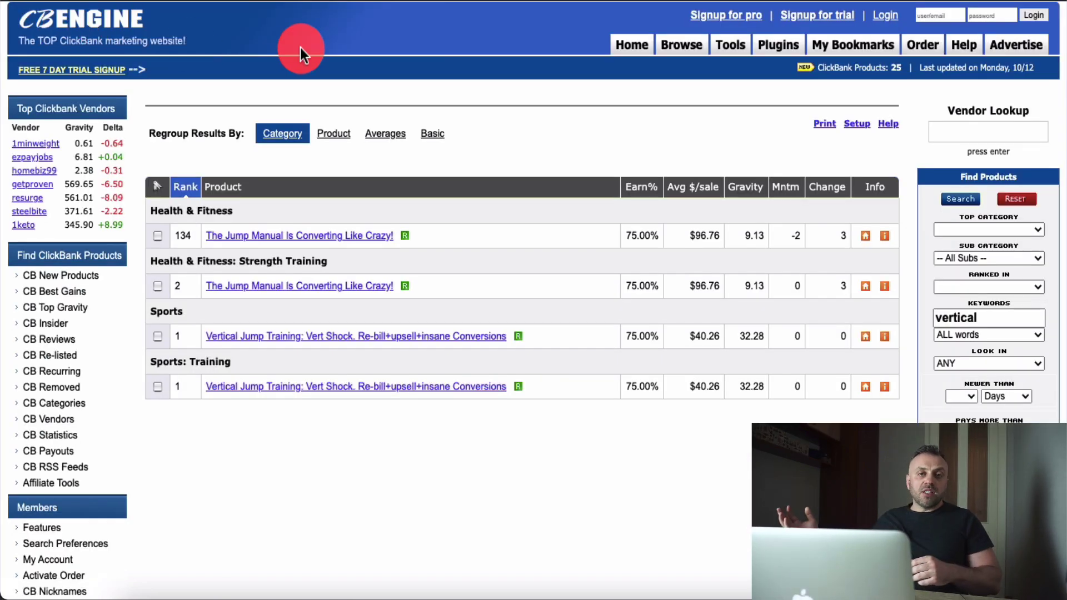